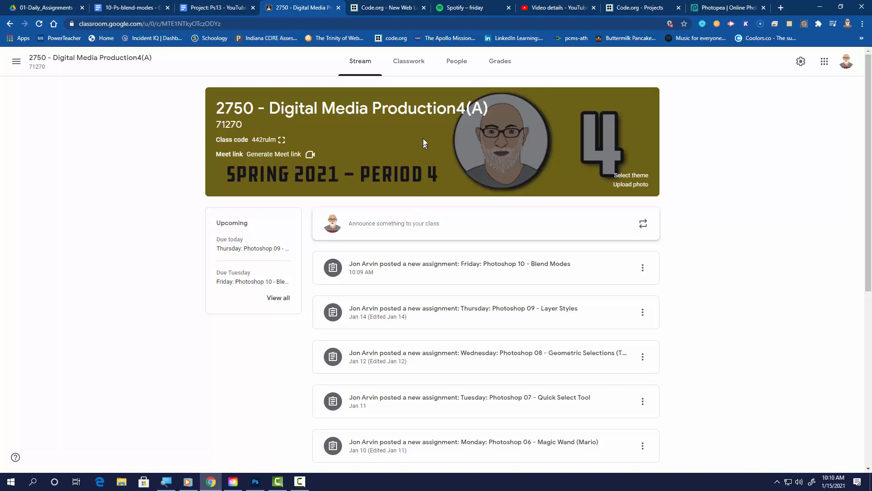
Open the 10-blend_modes.psd attachment of the classwork assignment "Friday: Photoshop 10 - Blend Modes".
click(427, 68)
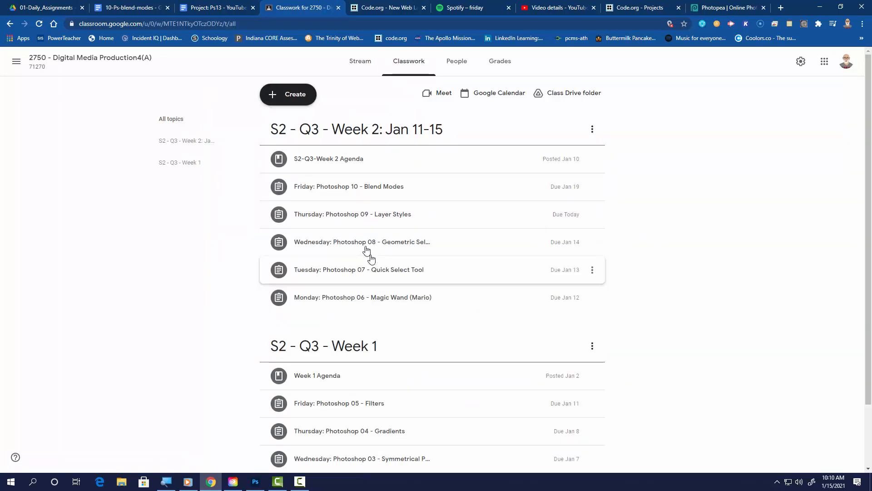
click(344, 191)
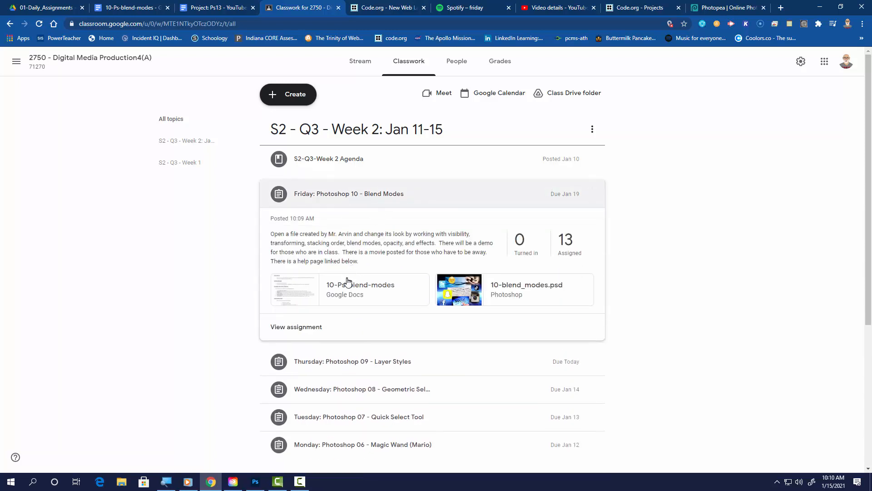
click(538, 296)
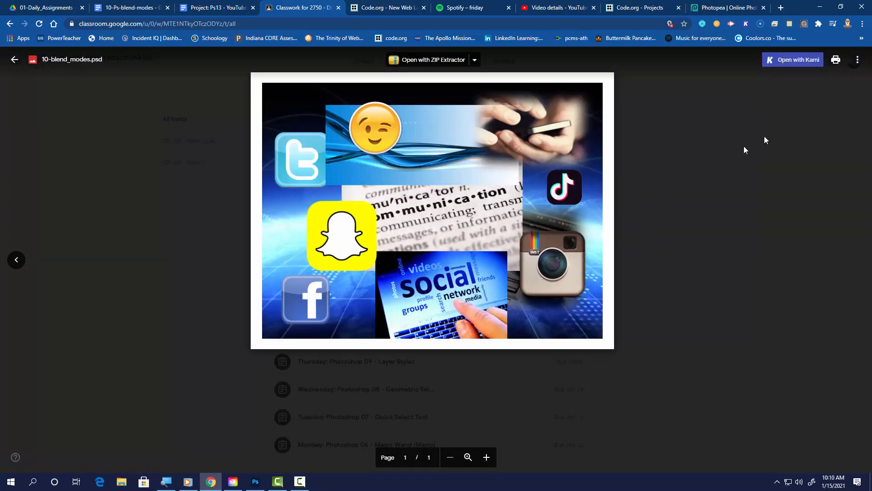
Open the 10-blend_modes.psd preview in a new window and download the file.
click(857, 63)
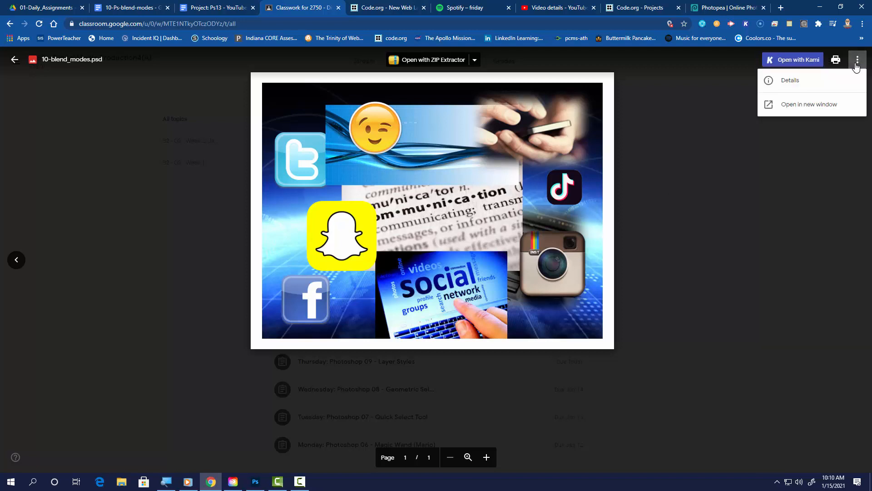
click(830, 106)
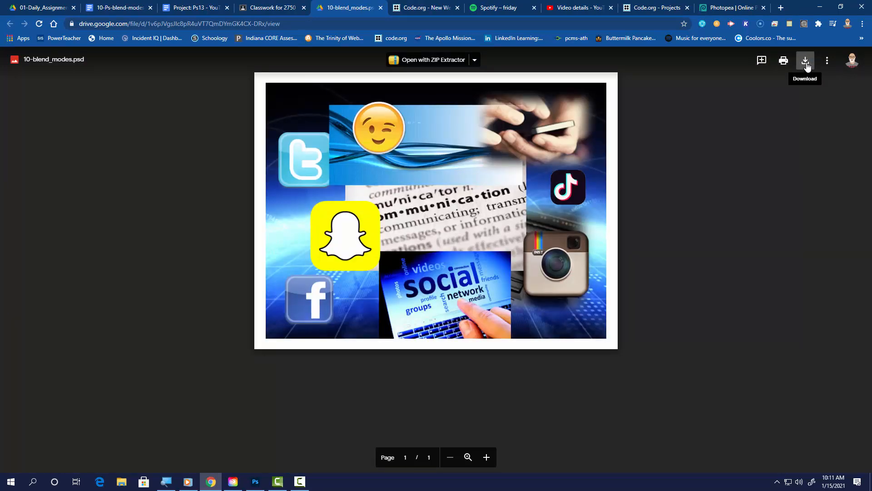
click(807, 66)
click(807, 67)
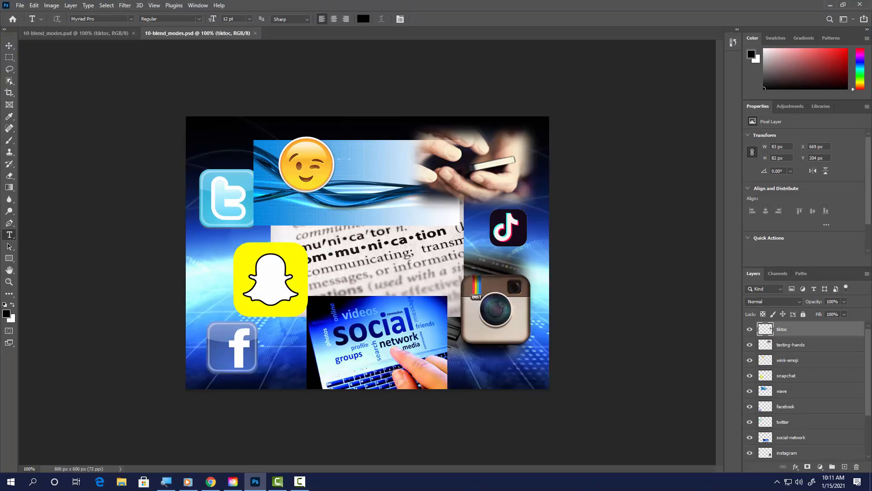
Return to Chrome, close the Drive page of 10-blend_modes.psd and exit the file preview in Google Classroom.
click(211, 482)
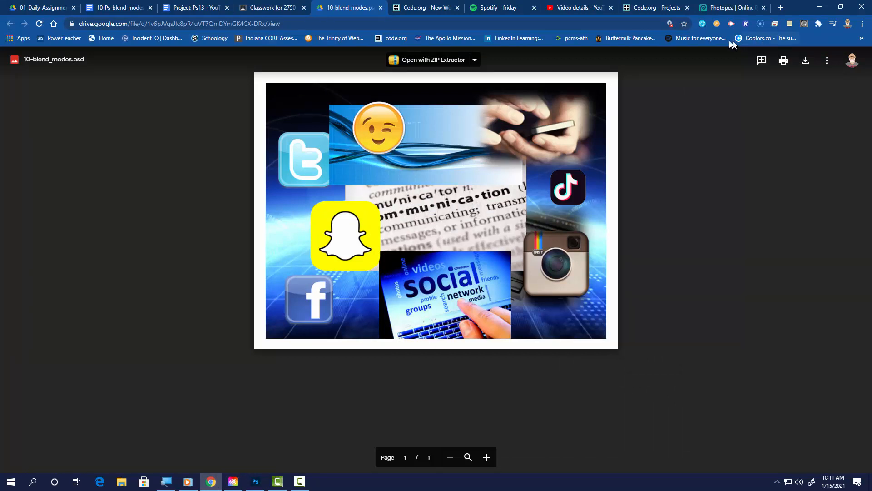
click(380, 8)
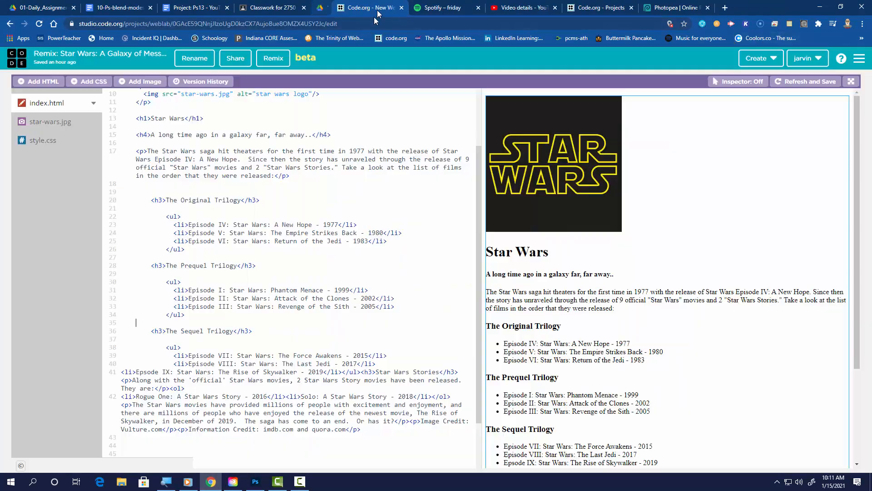
click(322, 10)
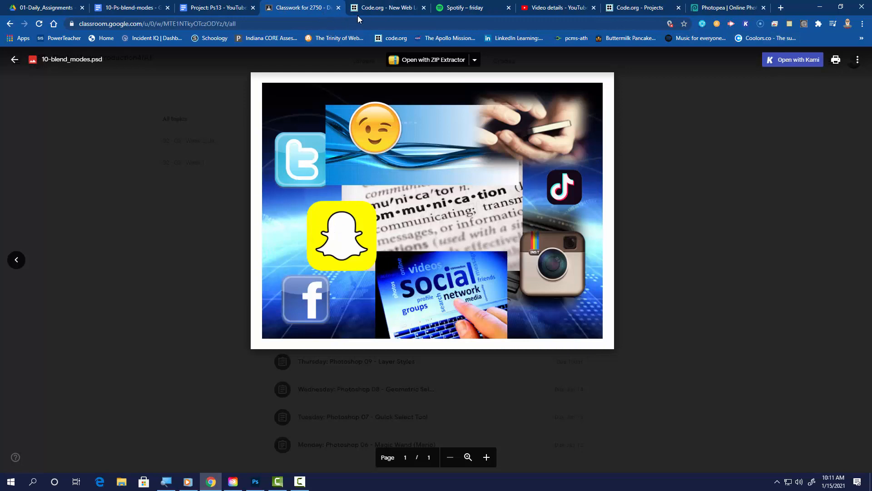
click(14, 60)
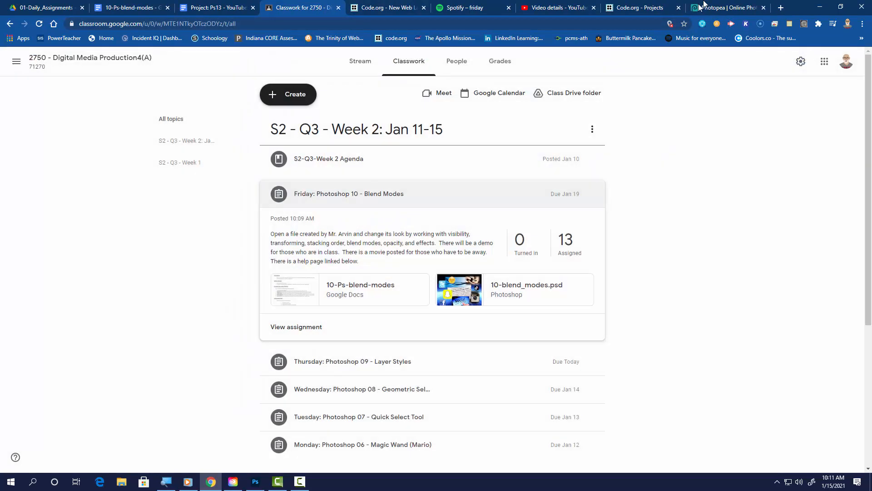
Switch to Photopea and open 10-blend_modes.psd from the computer's Downloads folder.
click(721, 8)
drag(727, 9, 368, 10)
click(123, 24)
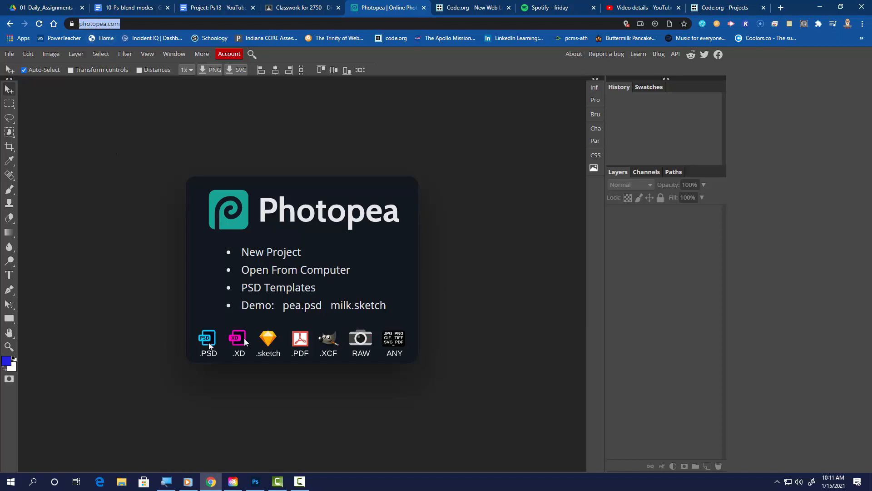
click(286, 271)
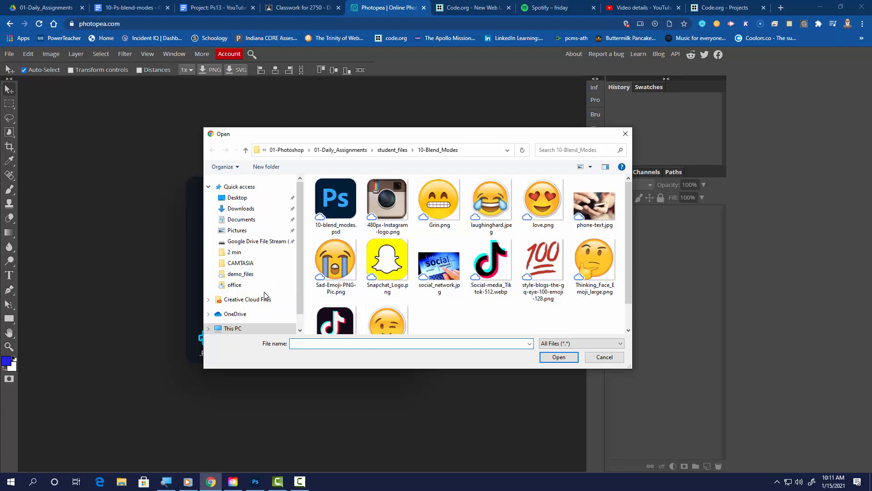
click(249, 210)
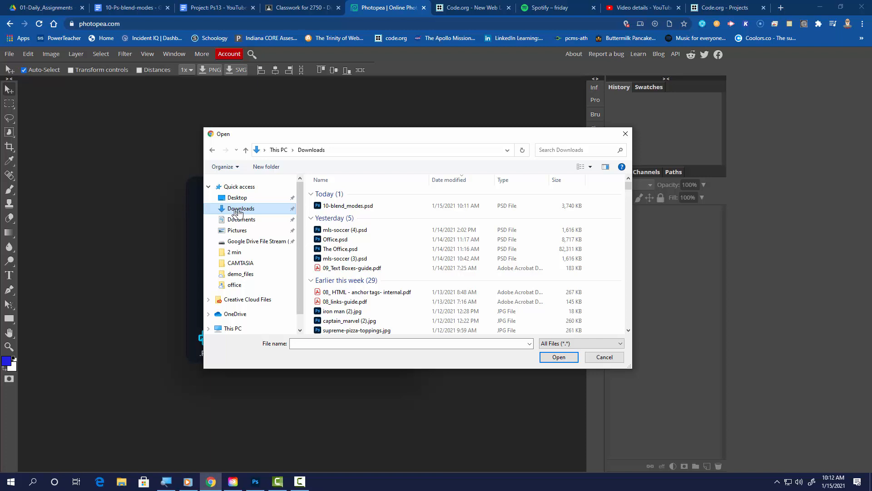
click(328, 207)
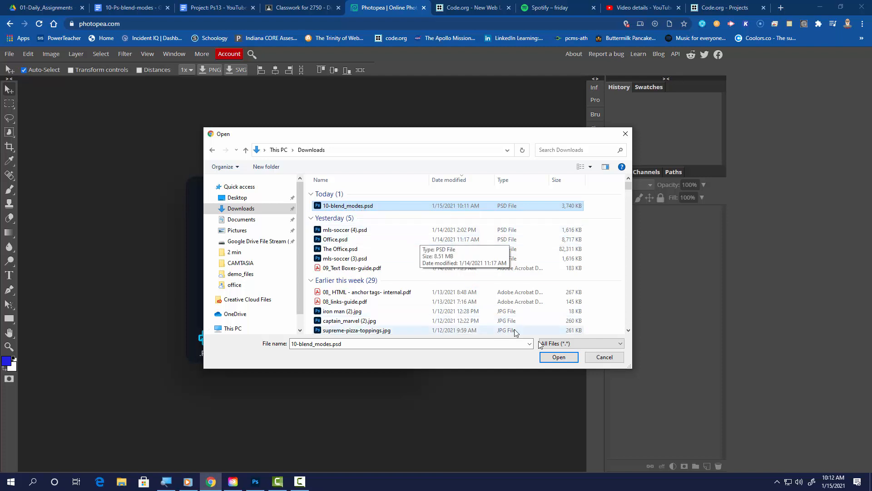
click(559, 357)
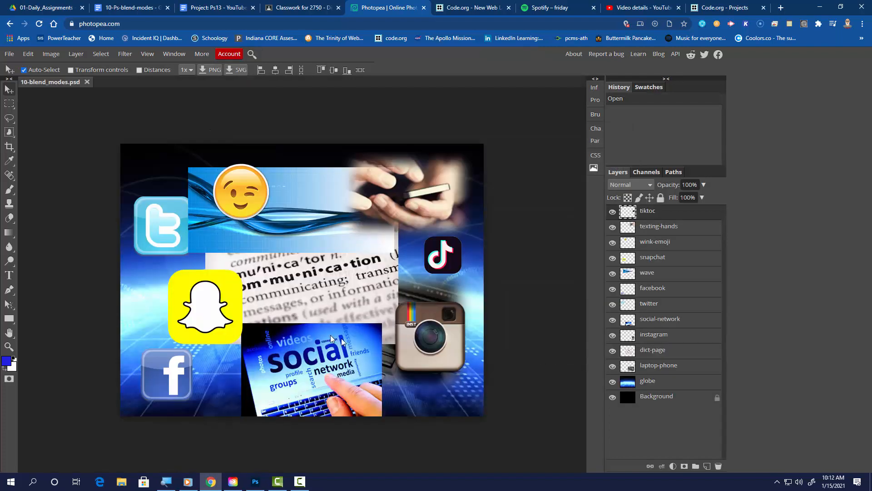
Hide every layer above Background, and turn the globe and laptop-phone layers back on one at a time.
drag(613, 212, 613, 402)
click(626, 401)
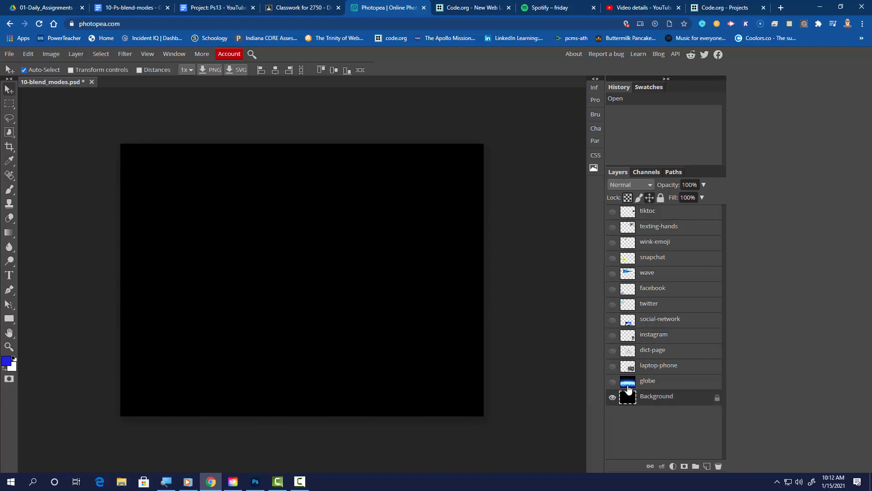
click(629, 387)
click(613, 382)
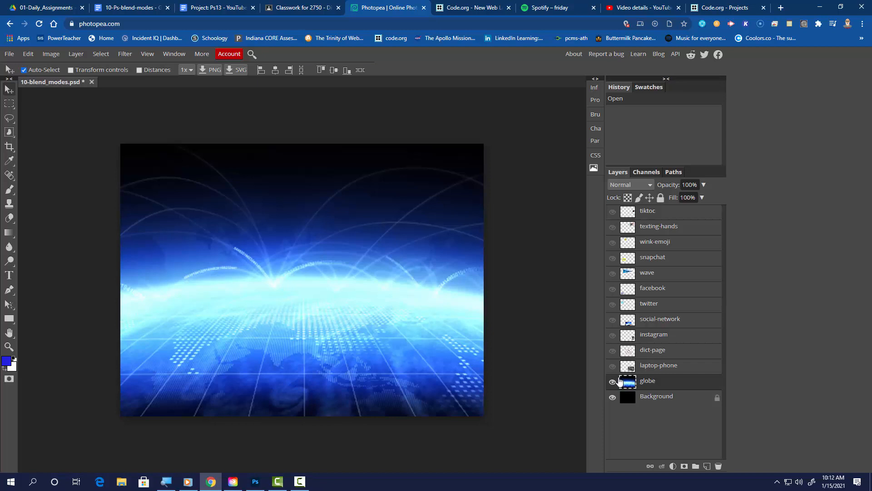
click(613, 366)
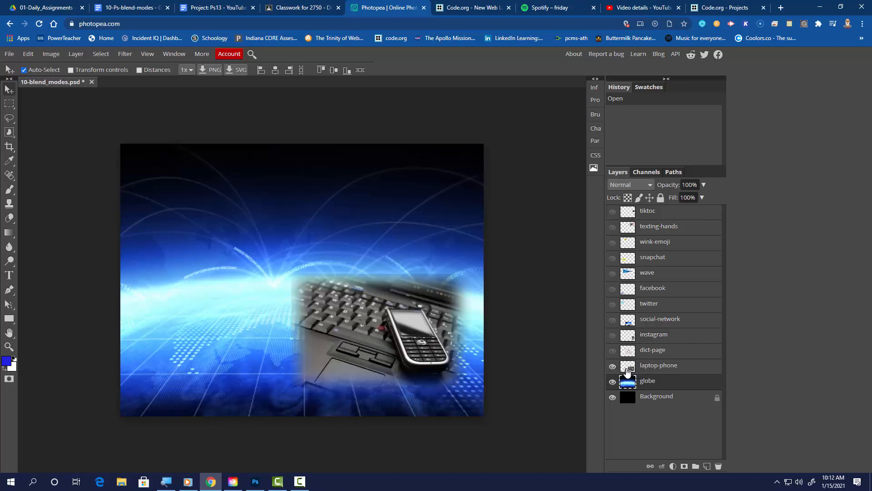
click(628, 372)
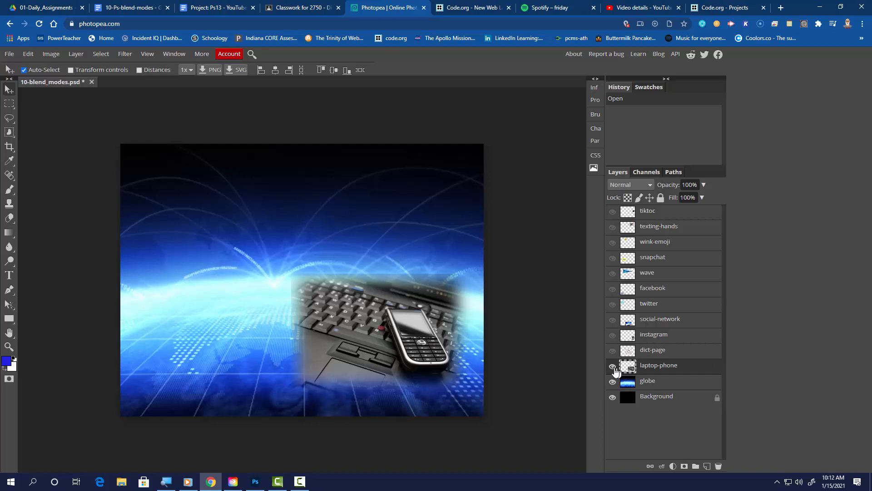
Make the dict-page, instagram and social-network layers visible, selecting each one and toggling instagram off and on once.
click(612, 351)
click(625, 354)
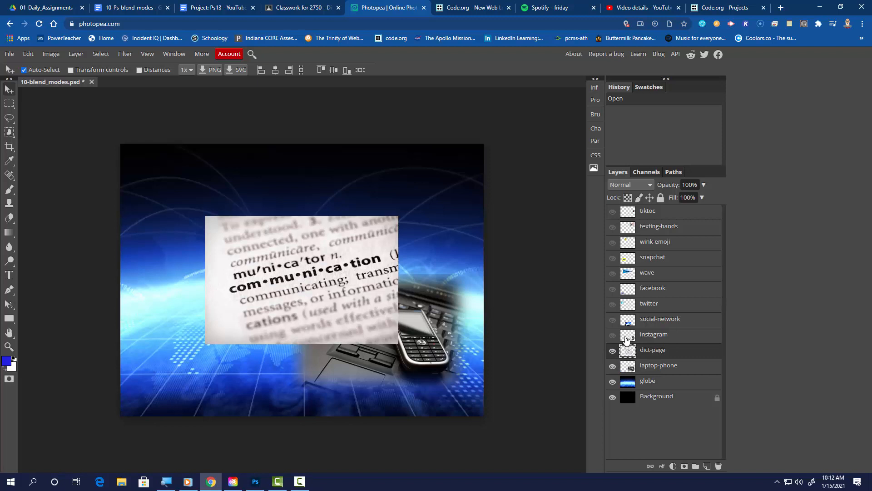
click(624, 340)
click(612, 336)
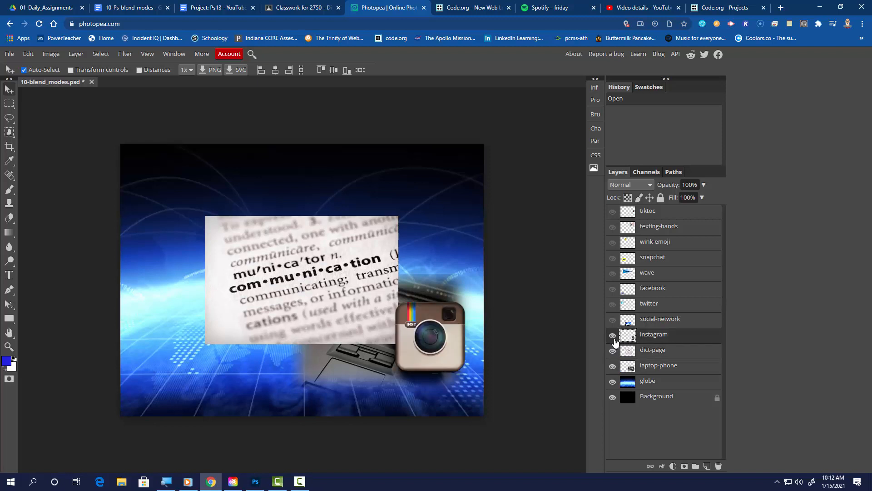
click(613, 335)
click(613, 335)
click(629, 324)
click(613, 320)
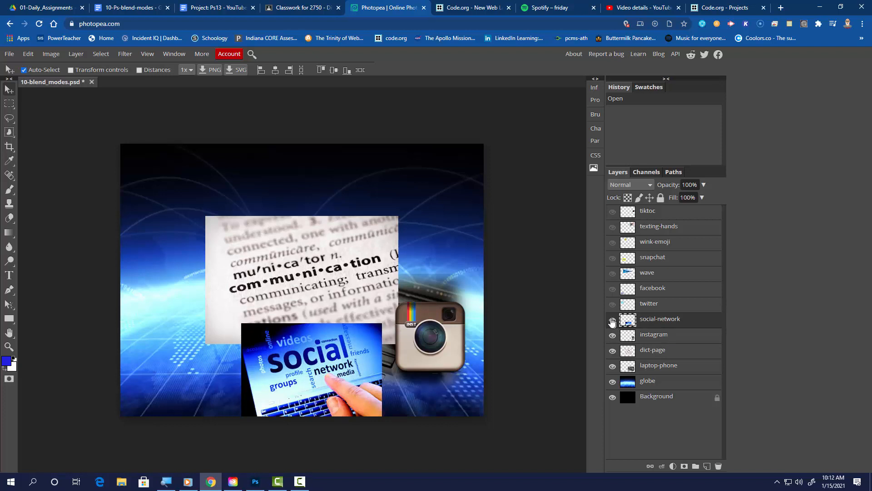
Select the twitter, facebook and wave layers one after another and make each visible.
click(645, 306)
click(616, 305)
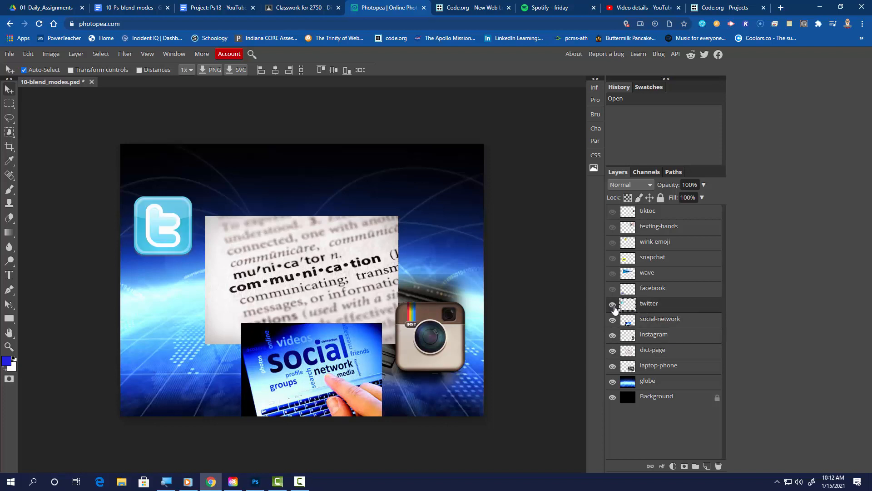
click(619, 290)
click(622, 291)
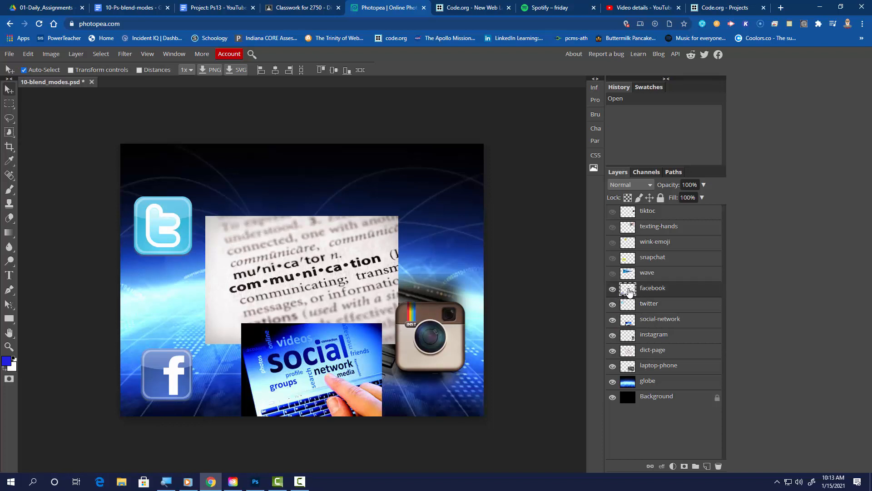
click(628, 275)
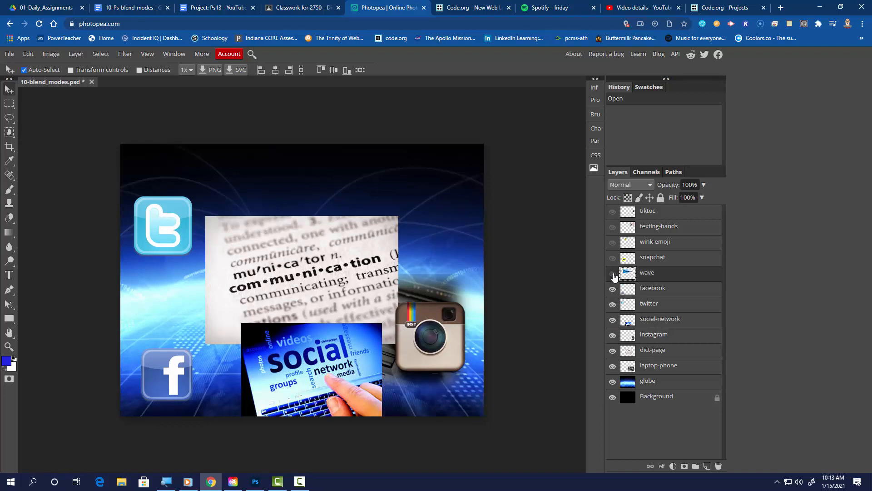
click(612, 275)
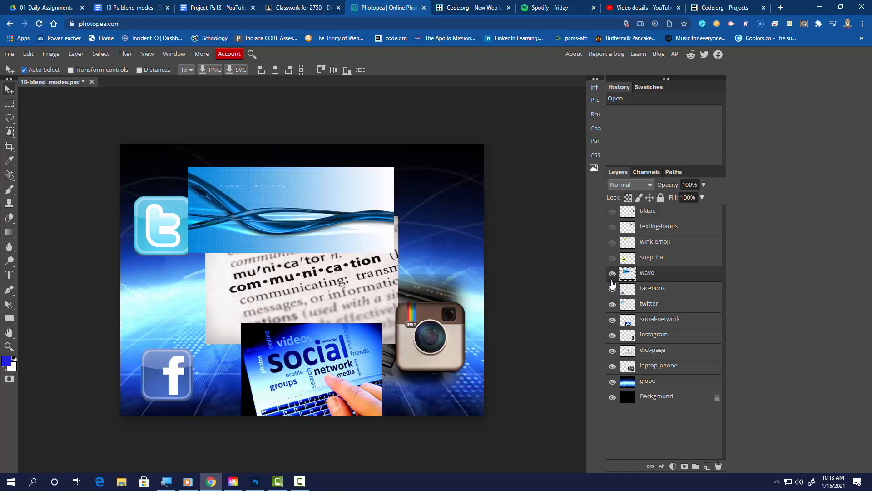
Select the snapchat, wink-emoji, texting-hands and tiktoc layers one after another and make each visible.
click(644, 262)
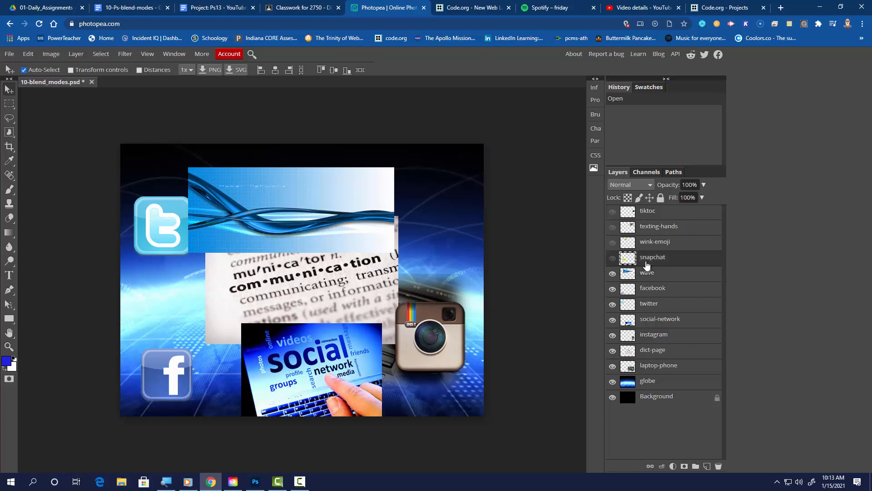
click(613, 258)
click(650, 247)
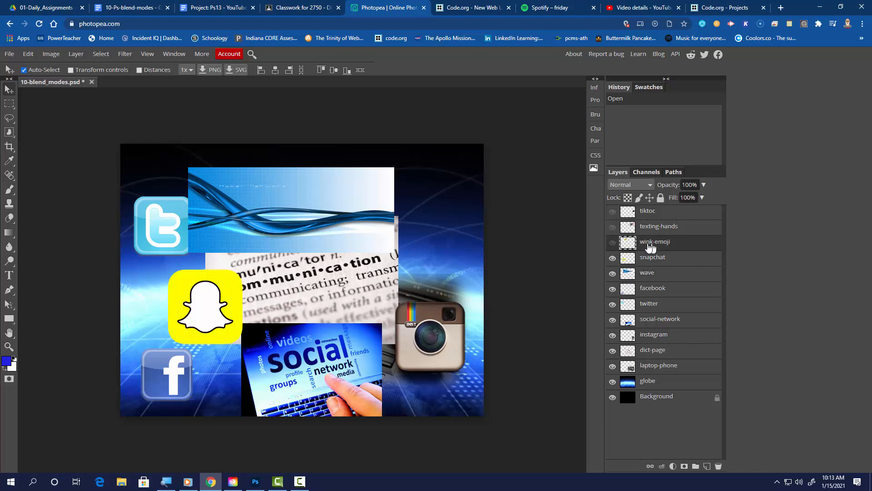
click(612, 244)
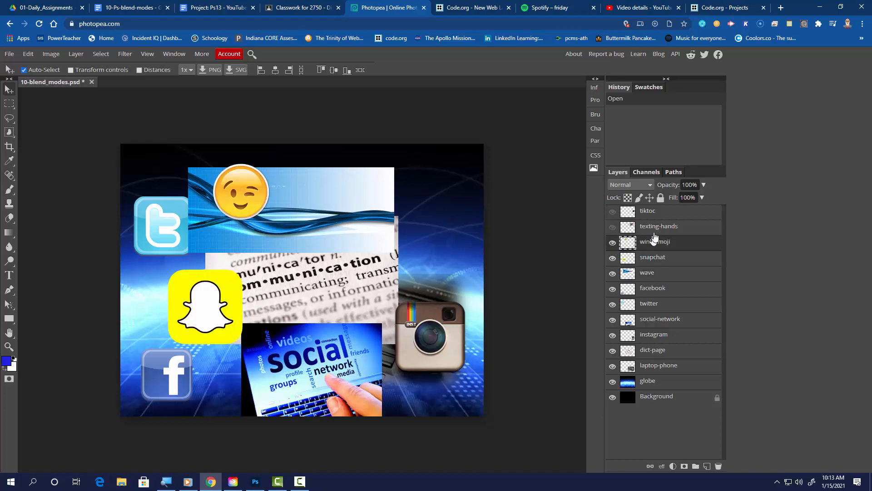
click(651, 232)
click(612, 228)
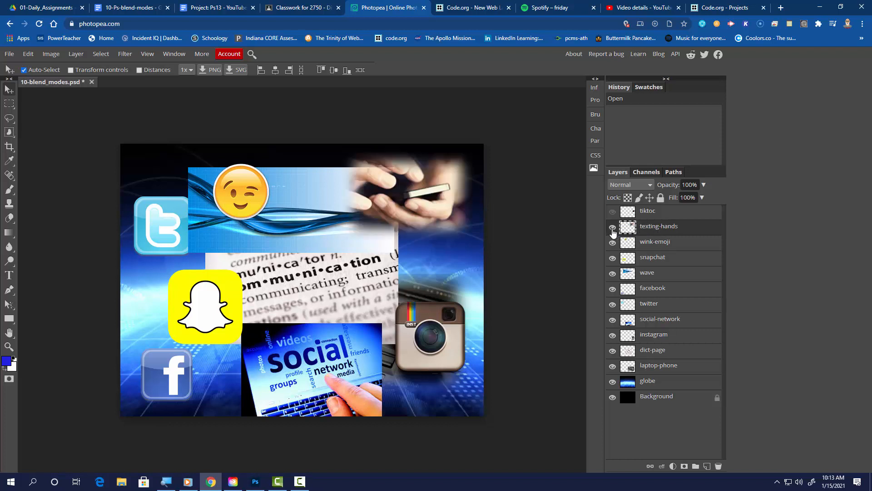
click(647, 215)
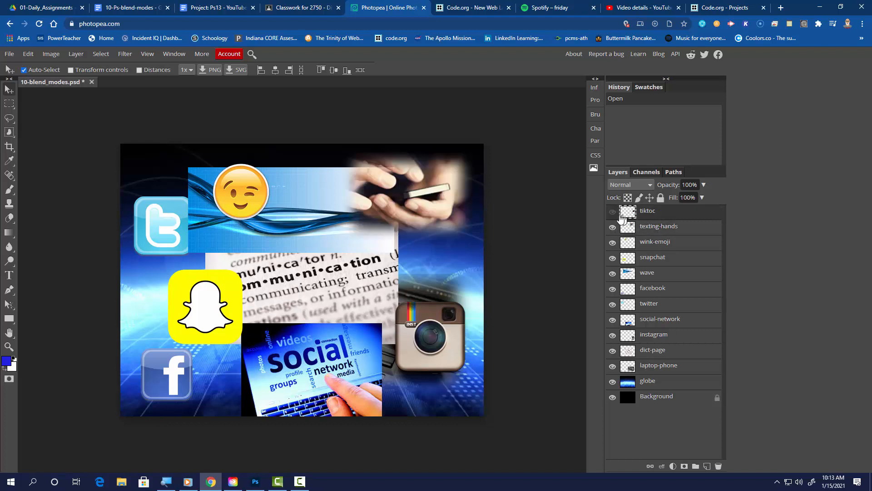
click(612, 213)
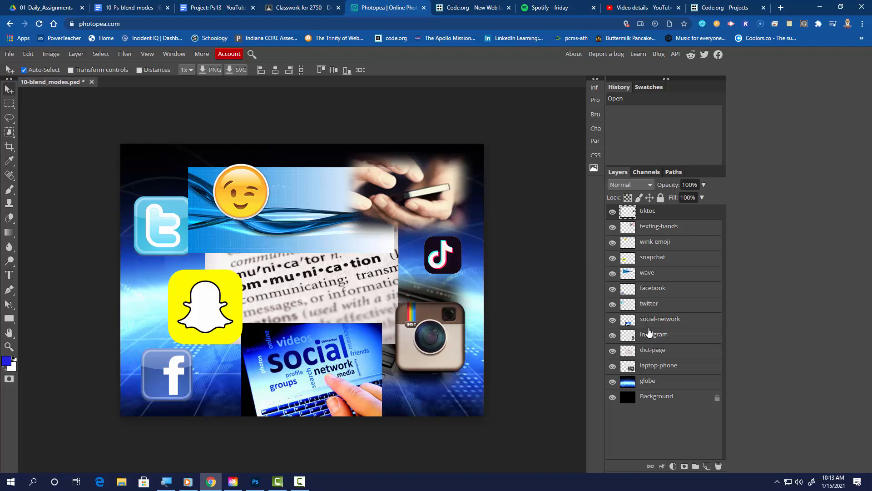
Toggle the visibility of the tiktoc layer off and on several times, leaving it shown.
click(613, 213)
click(612, 213)
click(612, 213)
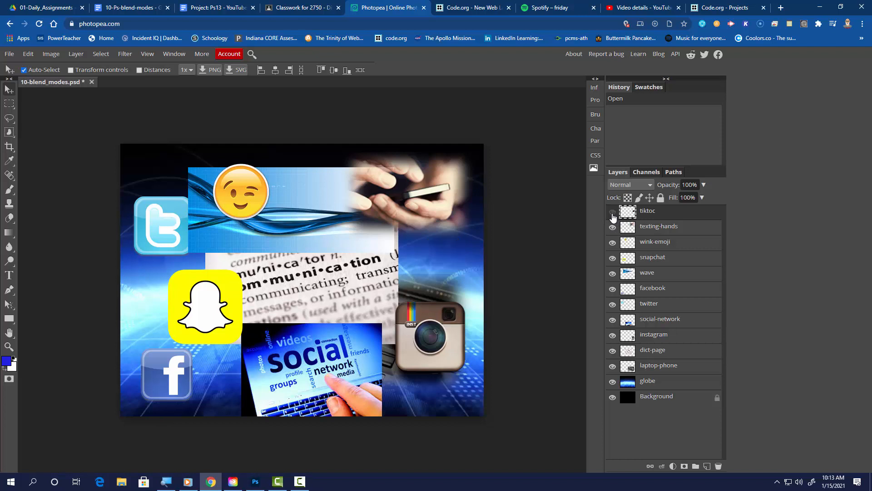
click(613, 215)
click(613, 214)
click(613, 214)
click(613, 214)
click(613, 215)
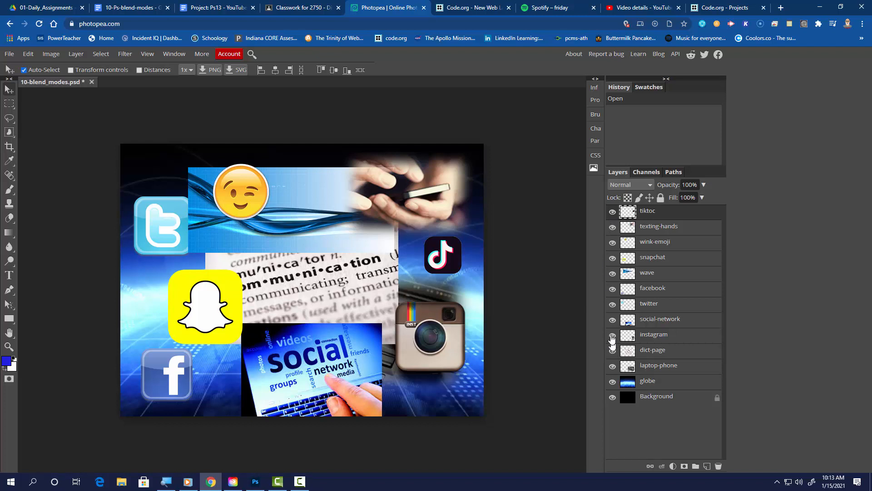
Hide the facebook layer.
click(612, 289)
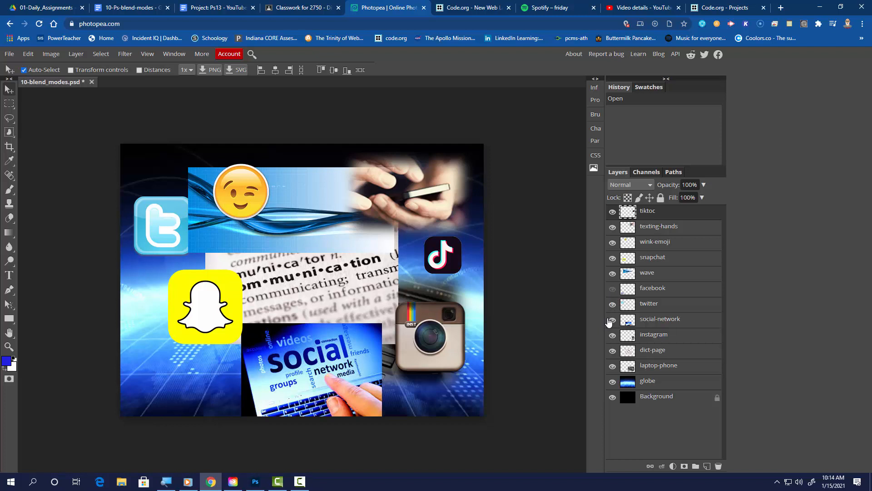
Show the facebook layer again, and hide every layer from tiktoc down to globe so only Background stays on.
click(612, 289)
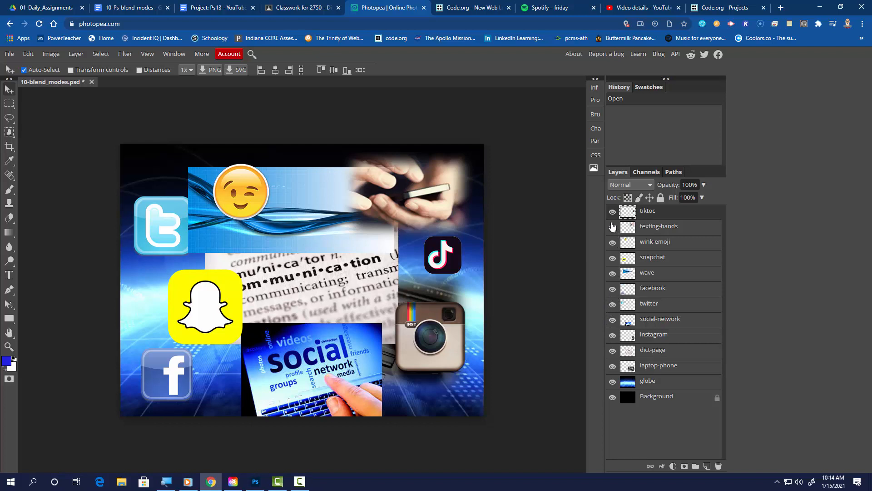
drag(613, 212, 613, 385)
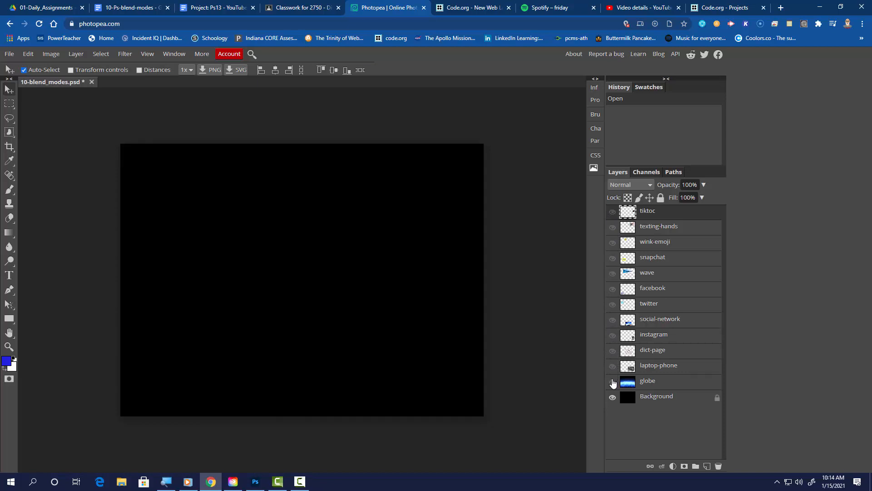
Select the Background layer, then make the globe layer visible and select it.
click(628, 399)
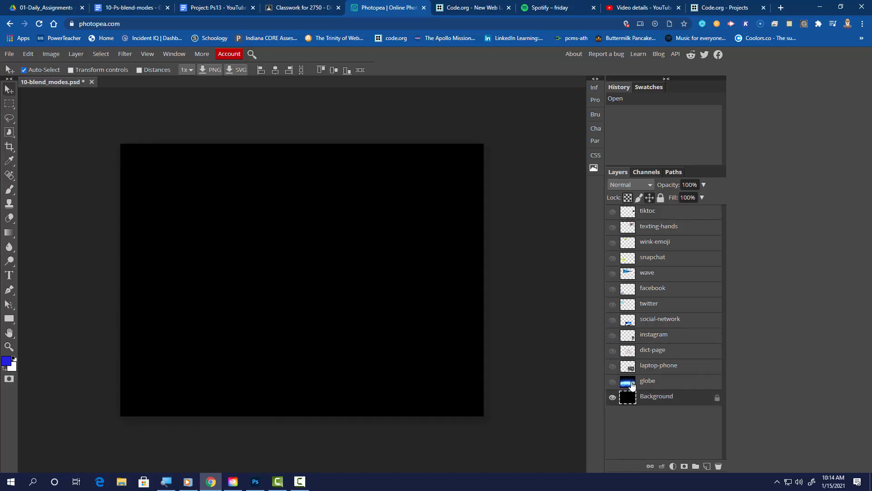
click(613, 382)
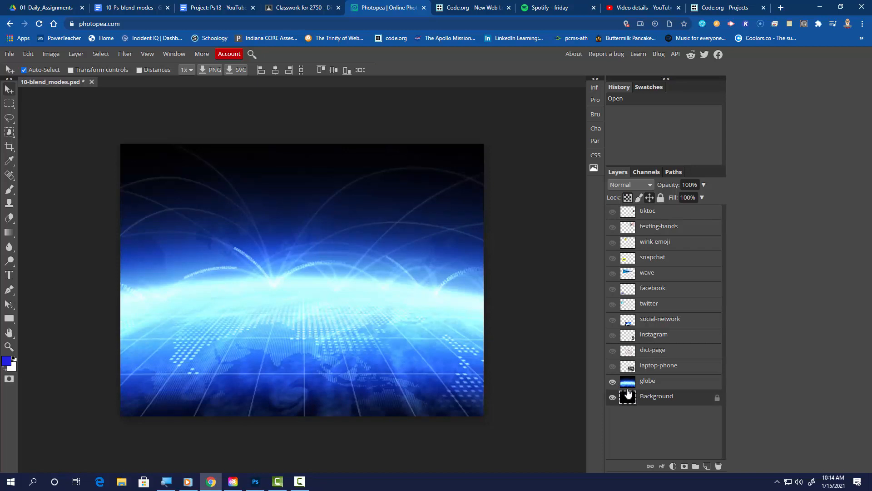
click(628, 384)
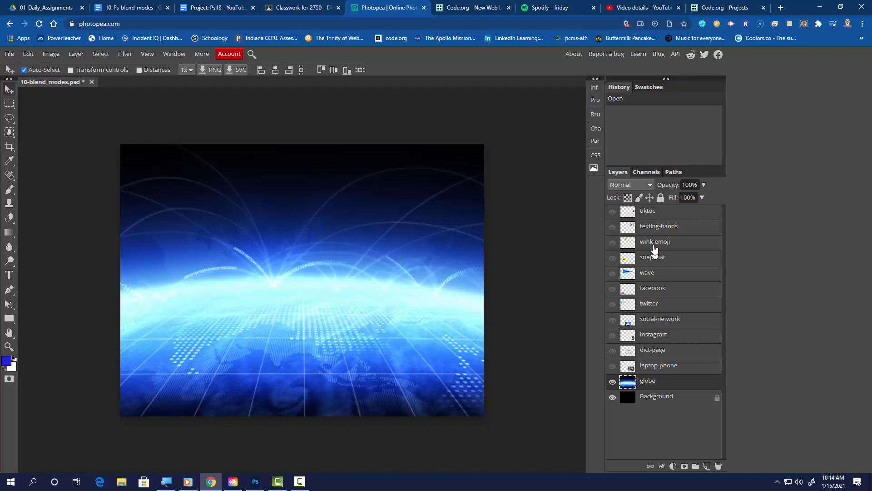
Try the Overlay, Color Dodge and Lighter Color blend modes one after another on the globe layer.
click(651, 186)
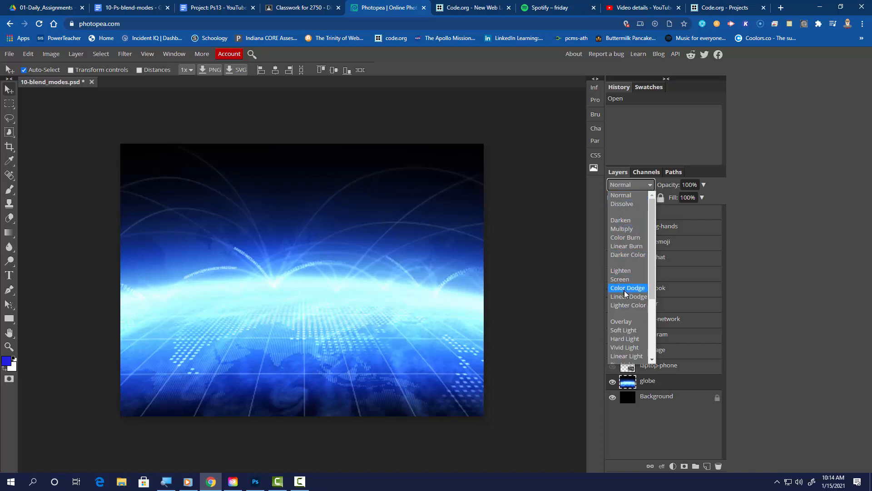
click(629, 322)
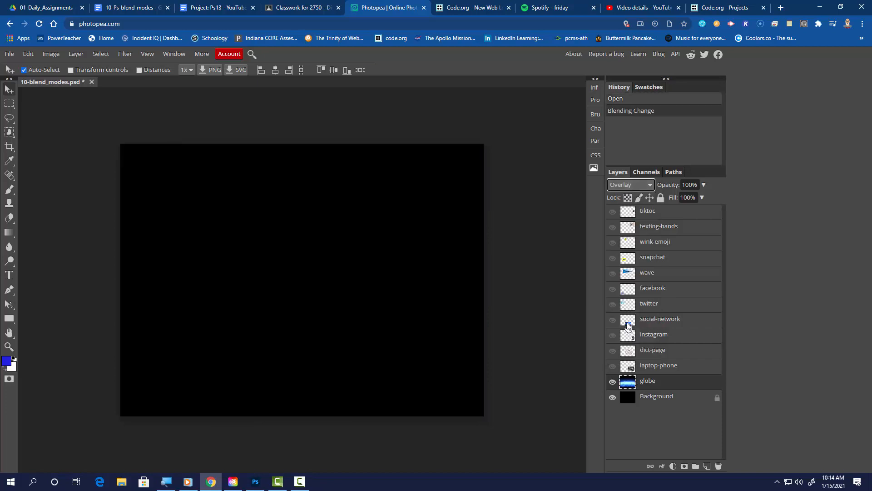
click(650, 185)
click(628, 288)
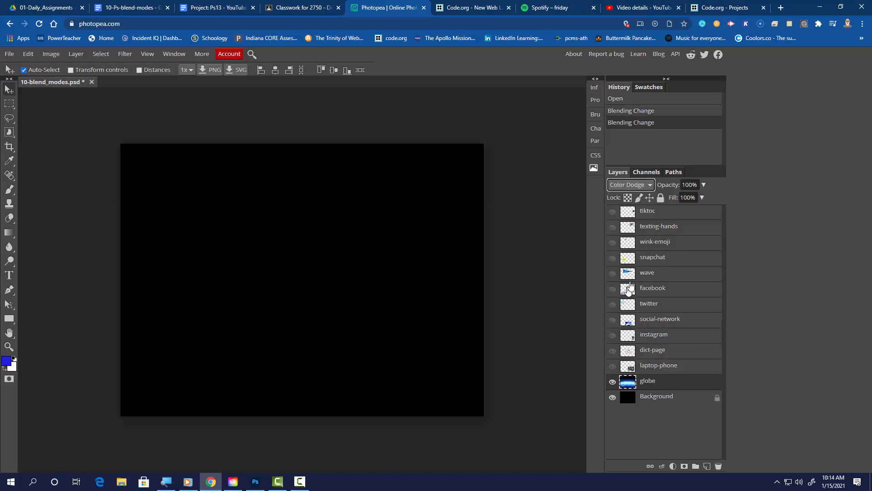
click(650, 184)
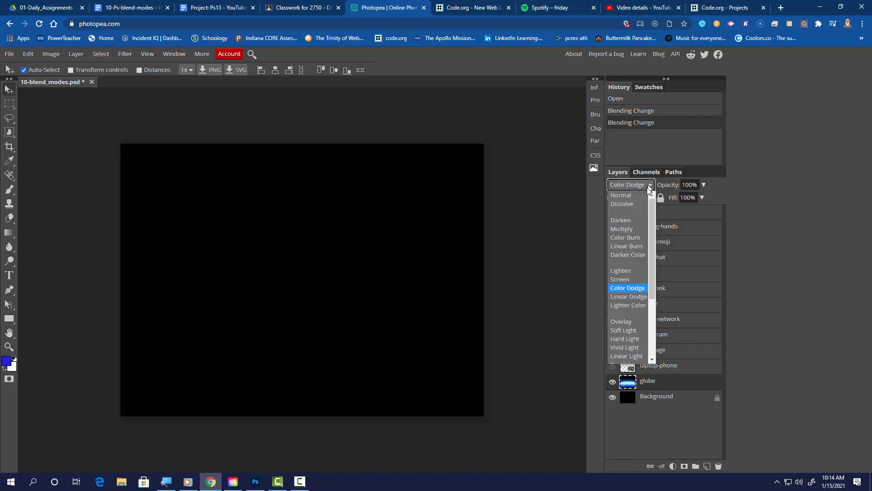
click(623, 305)
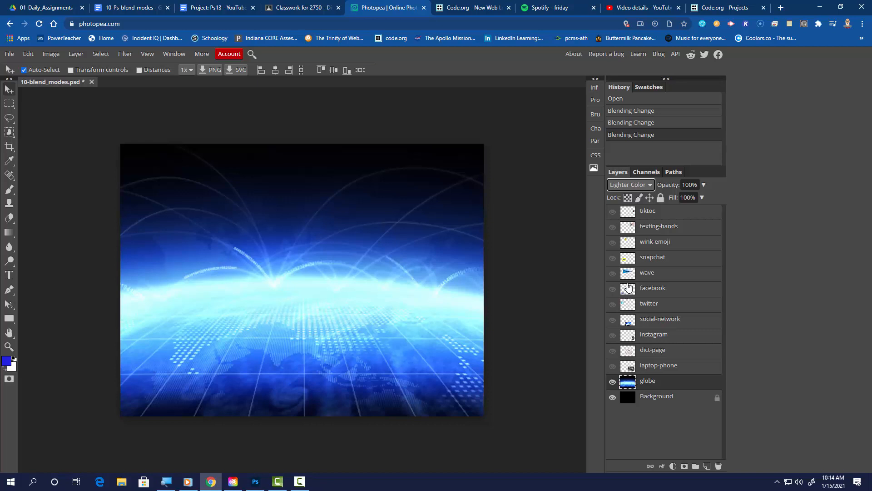
Try the Luminosity, Color and Saturation blend modes one after another on the globe layer.
click(631, 185)
scroll(629, 344, down, 2)
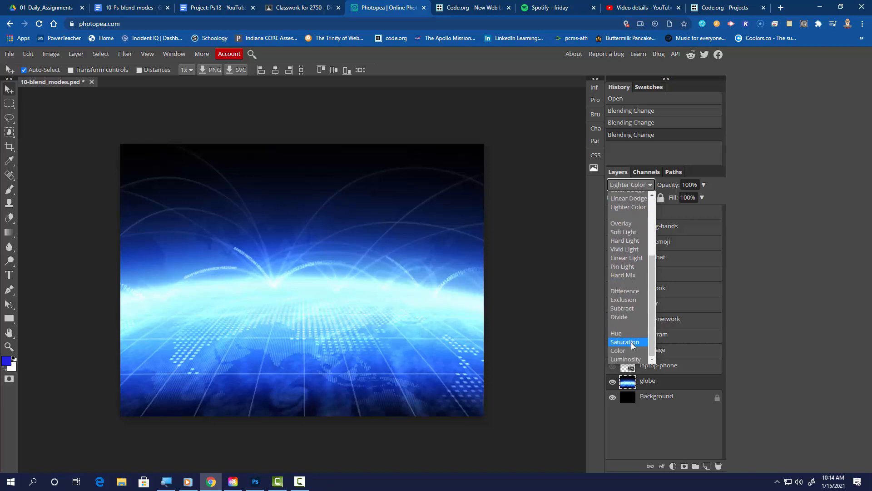
click(626, 359)
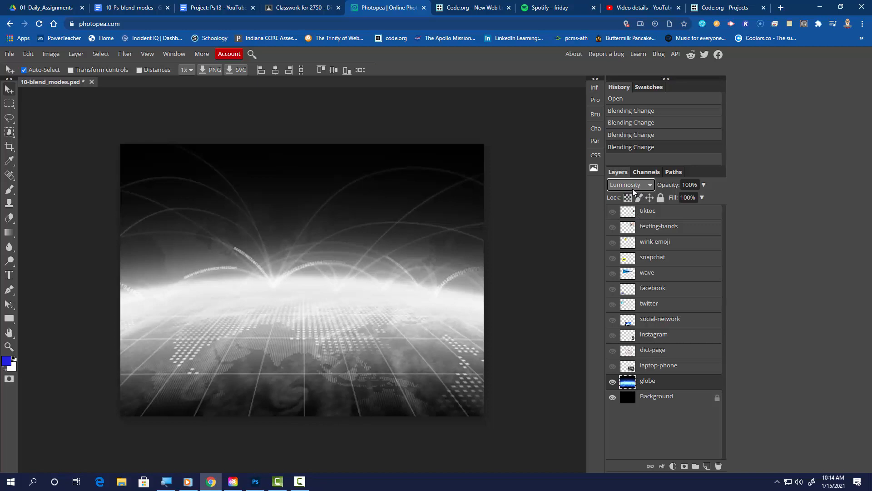
click(634, 188)
click(628, 351)
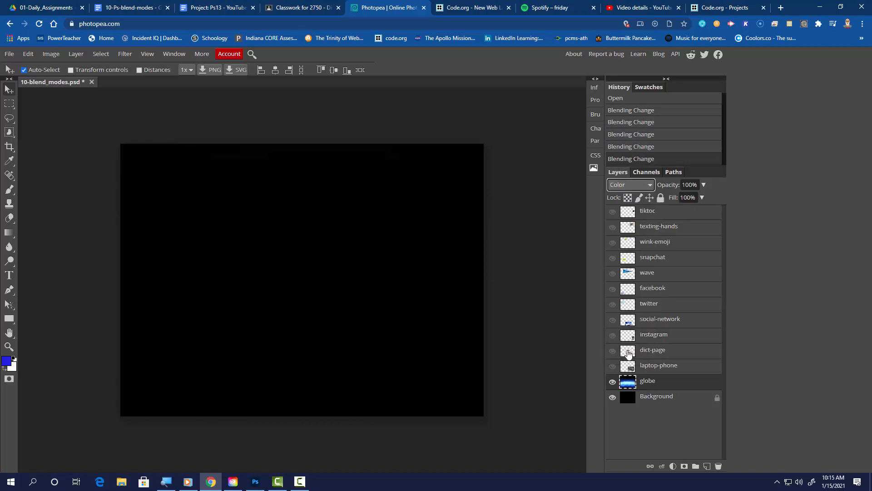
click(633, 185)
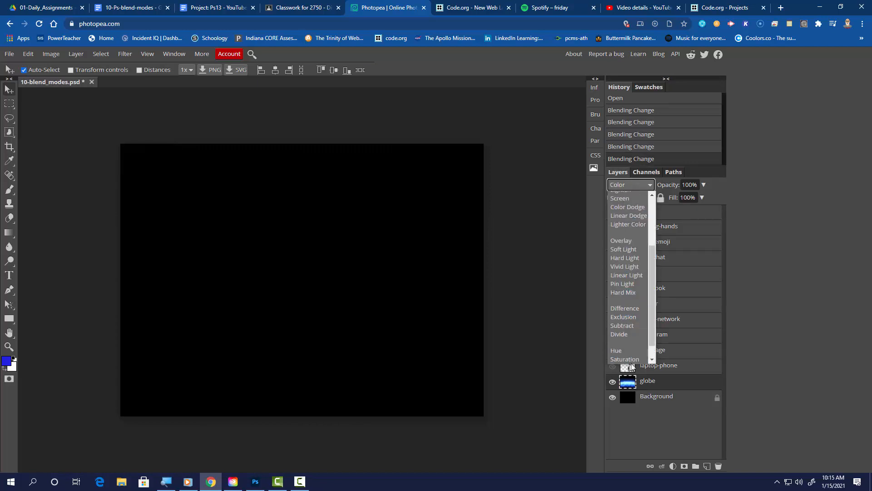
click(632, 348)
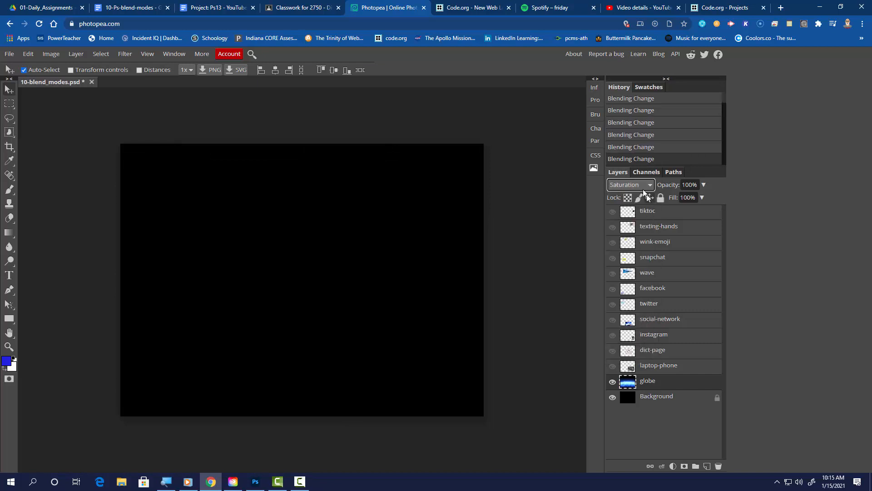
Try the Hard Light blend mode on the globe layer, then return it to Normal for comparison.
click(634, 186)
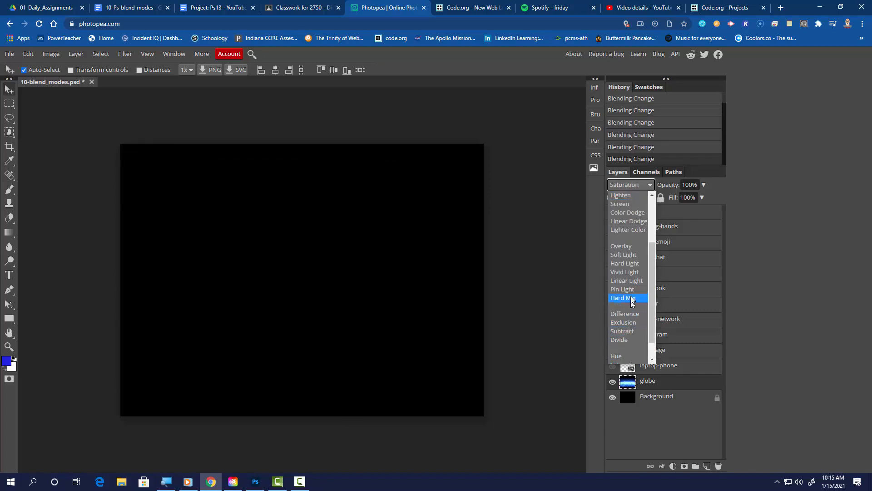
click(632, 263)
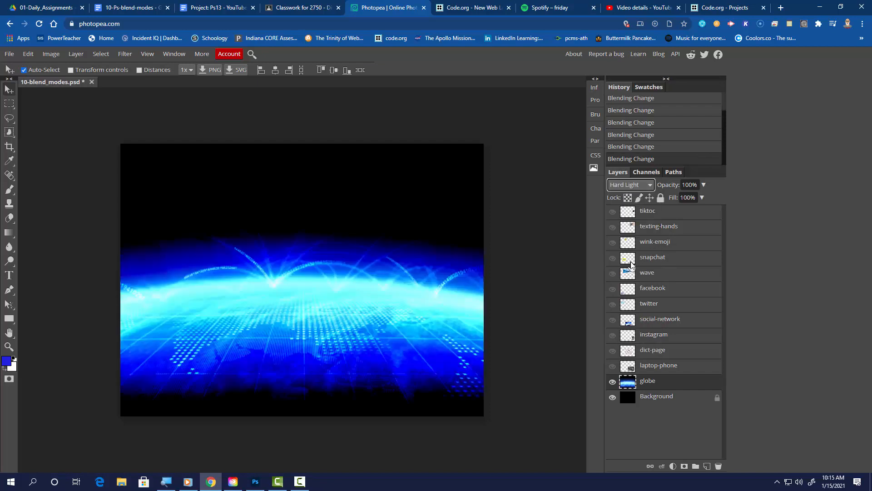
click(634, 184)
click(631, 194)
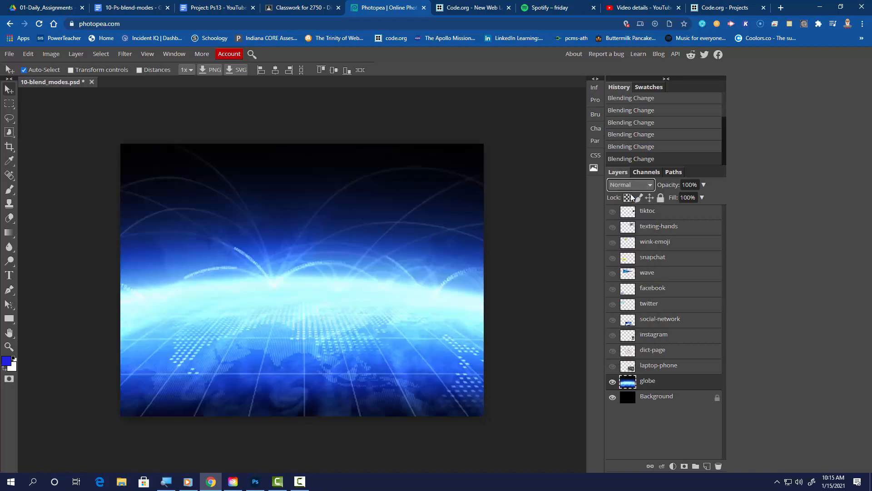
Set the globe layer's blend mode to Hard Light.
click(635, 184)
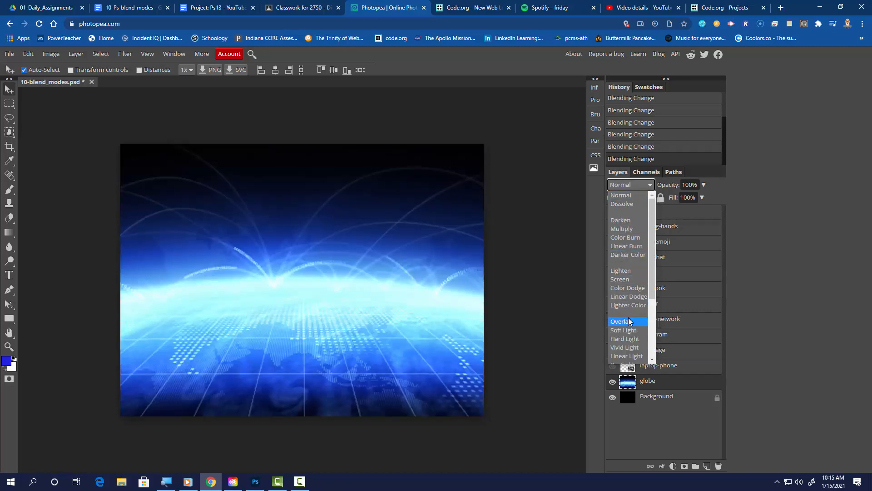
click(625, 338)
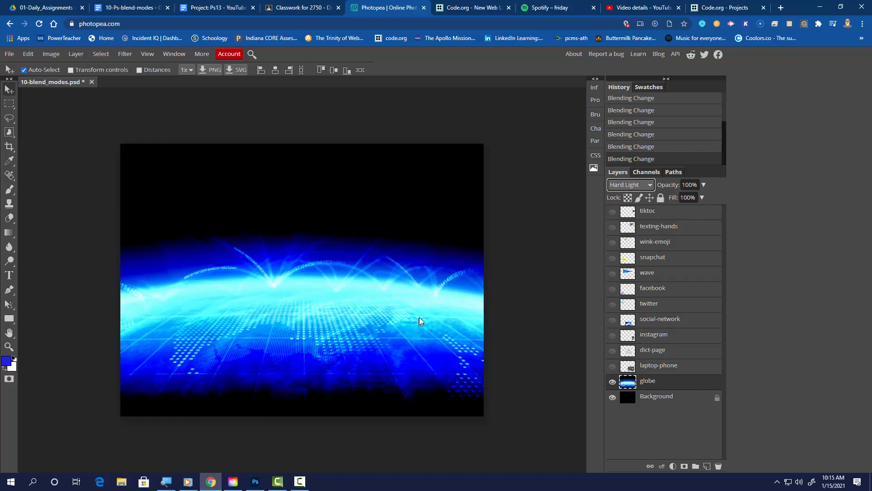
click(634, 186)
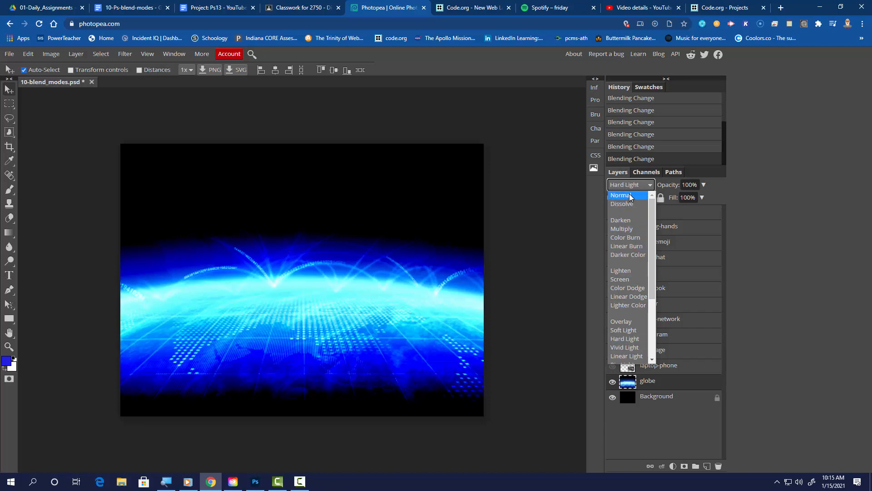
click(624, 338)
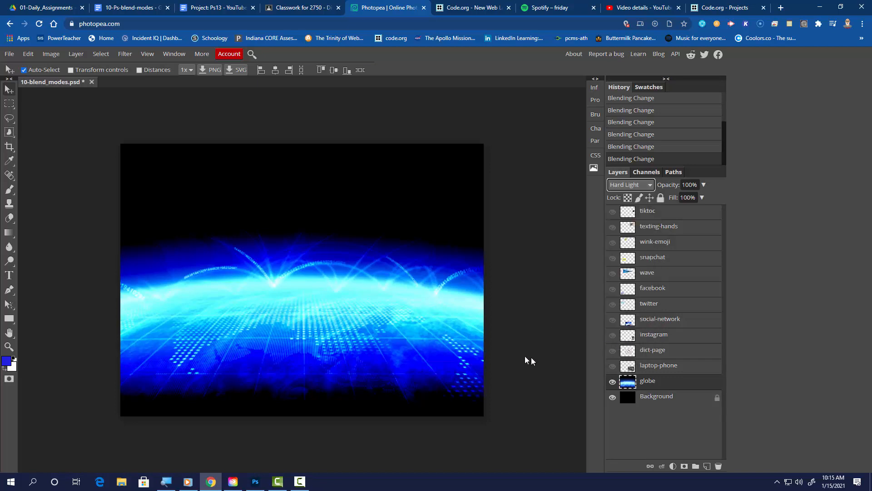
Show the laptop-phone layer and free-transform it to about 148% width and 129% height, rotated about 25°, in the canvas's lower-left corner.
click(628, 368)
click(613, 366)
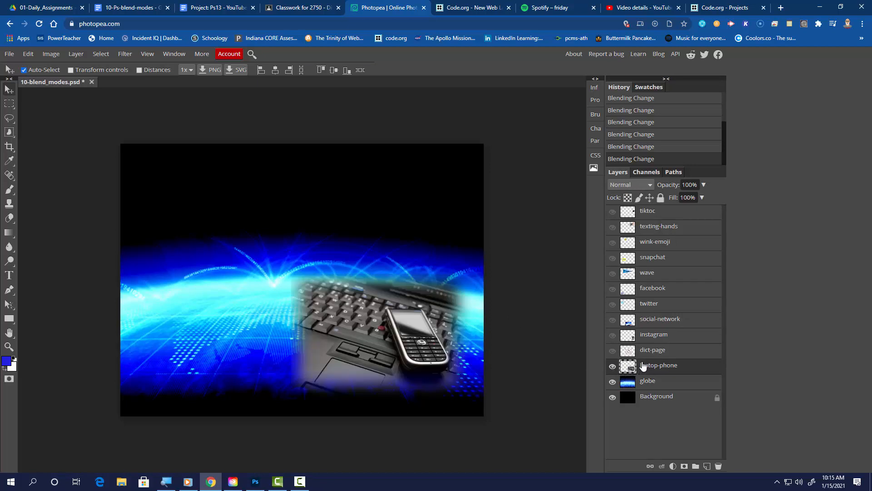
click(27, 54)
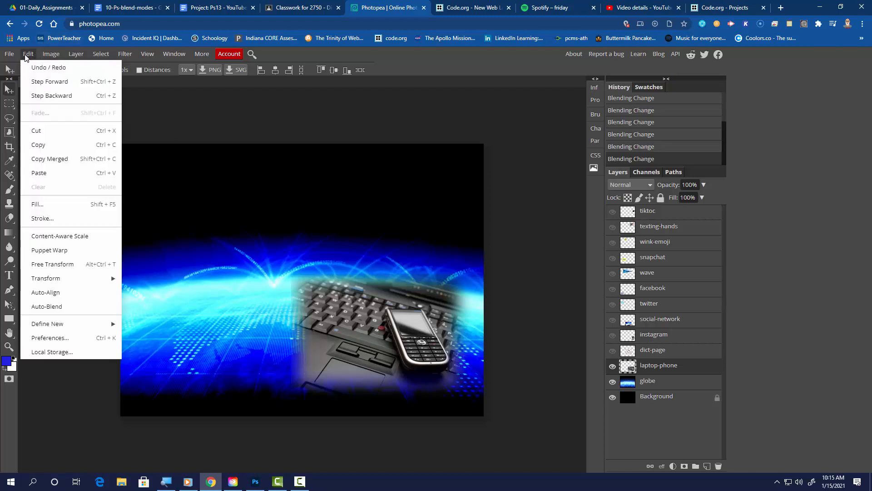
click(70, 264)
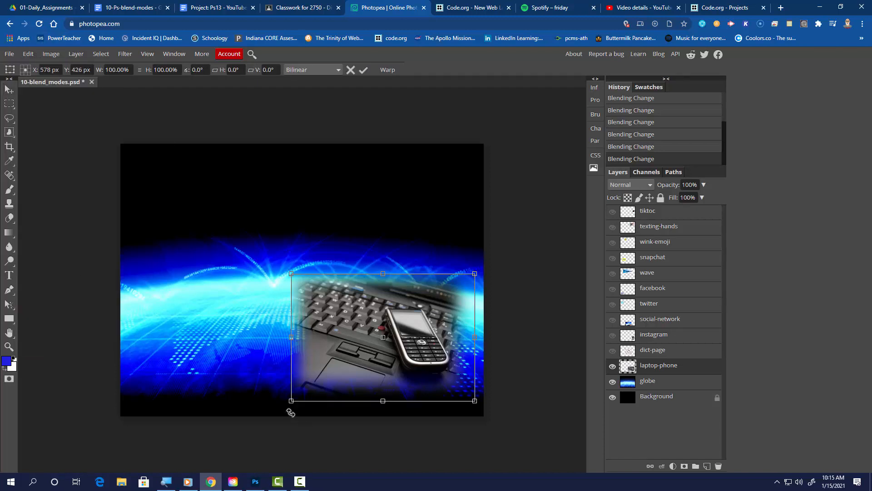
drag(291, 401, 205, 436)
drag(497, 263, 504, 337)
drag(435, 346, 279, 371)
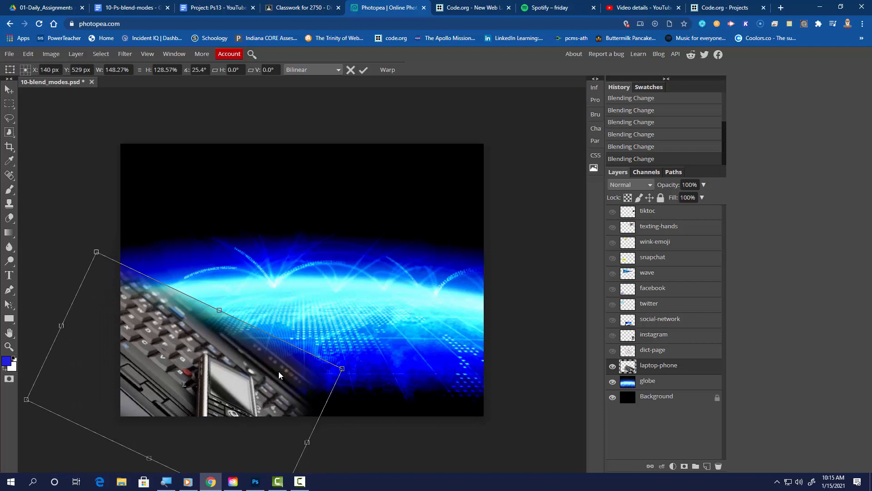
click(363, 69)
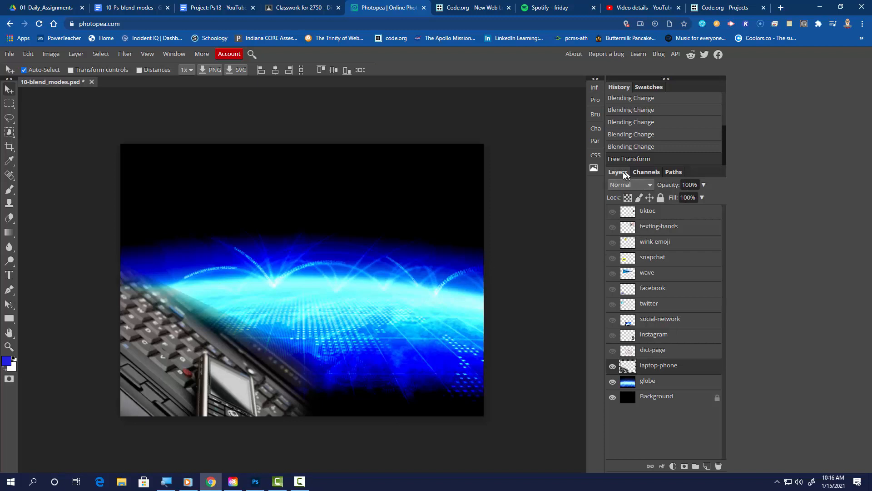
Lower the laptop-phone layer's opacity to 44%.
click(691, 185)
click(705, 186)
drag(705, 197, 681, 200)
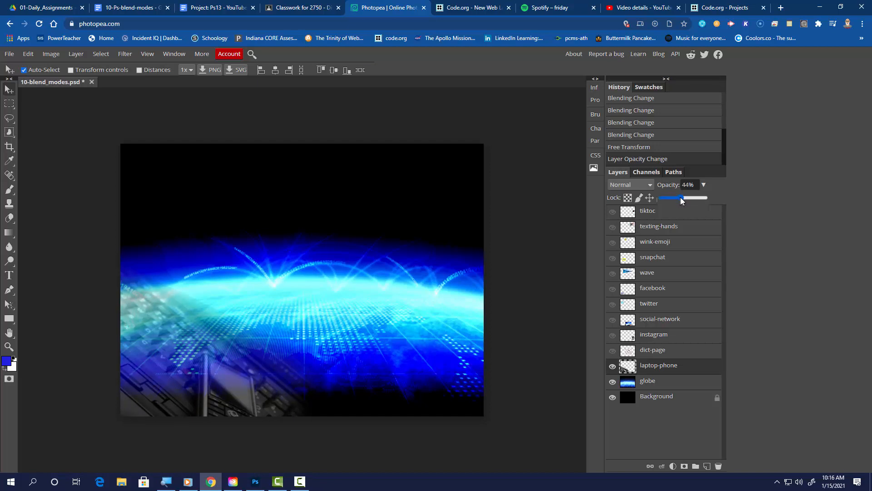
Show the dict-page layer and free-transform it across the canvas width to about 218% width and 157% height, centred vertically.
click(692, 351)
click(613, 350)
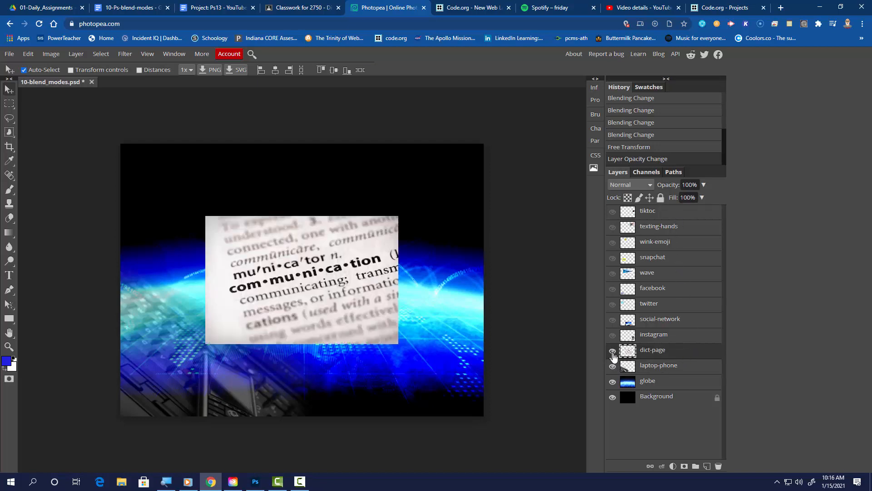
click(52, 58)
click(28, 54)
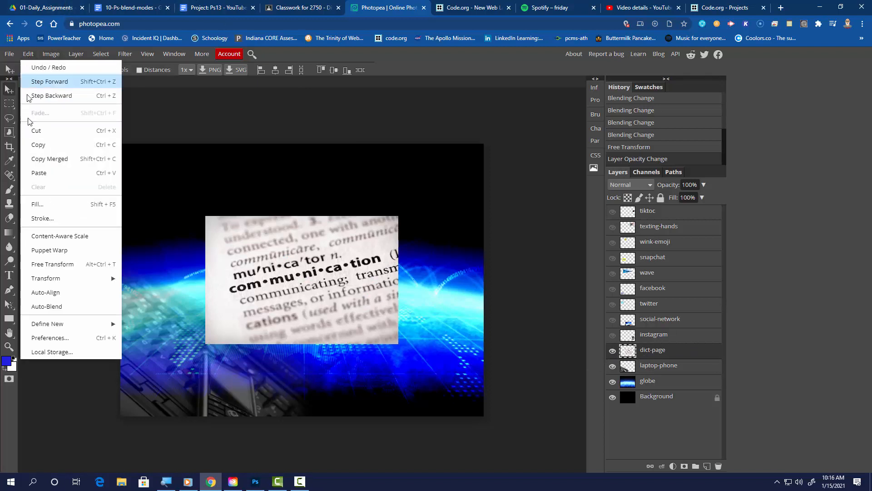
click(54, 265)
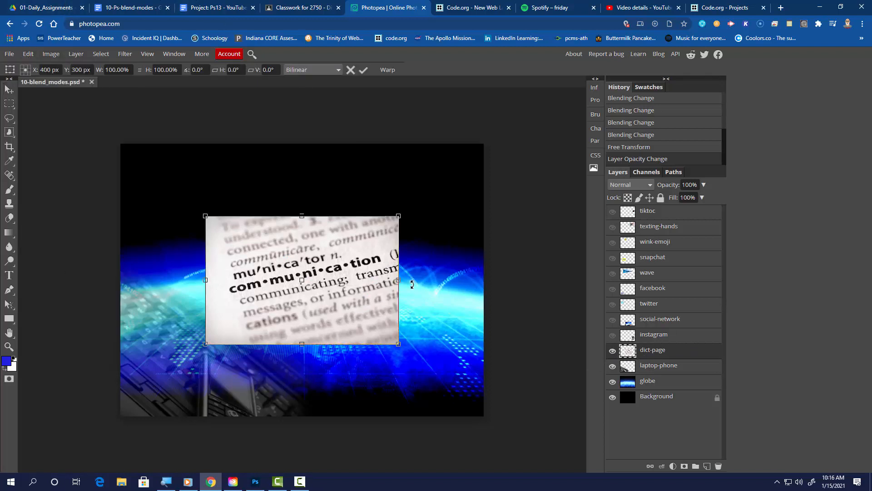
drag(399, 280, 508, 280)
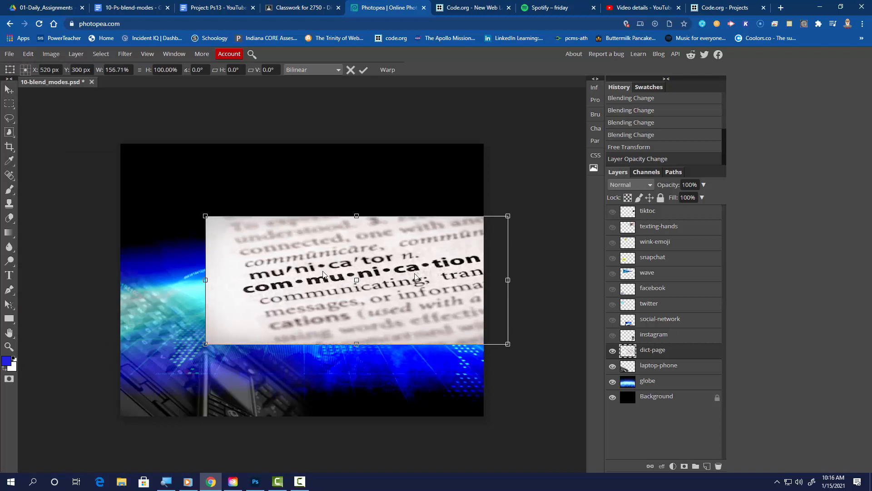
drag(205, 280, 87, 283)
drag(297, 215, 298, 173)
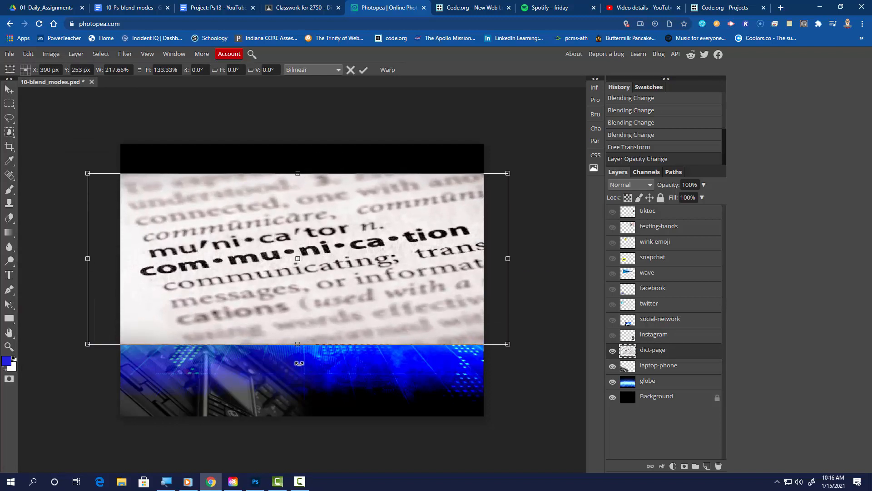
drag(297, 345, 298, 375)
drag(338, 328, 338, 336)
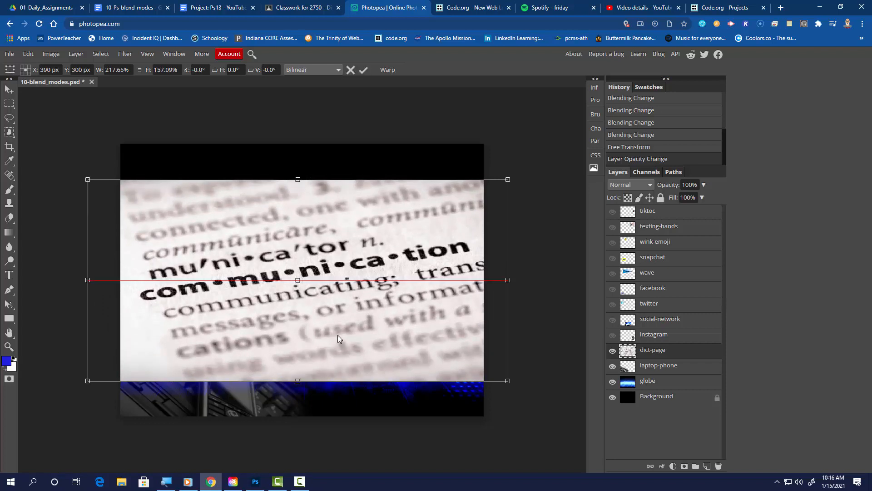
click(364, 70)
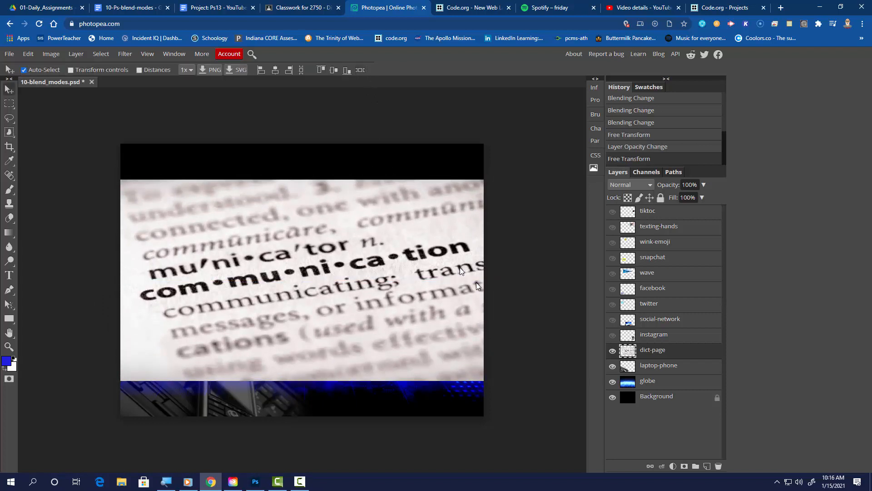
Set the dict-page layer's blend mode to Darken.
click(653, 187)
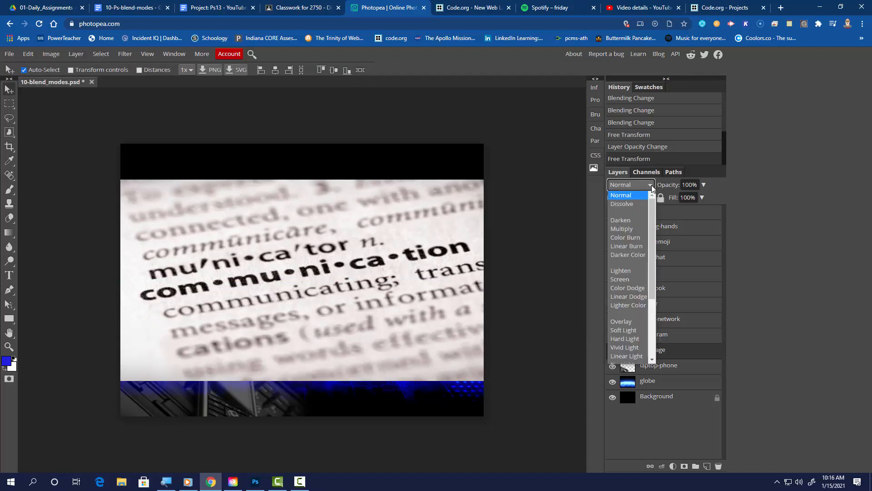
click(631, 222)
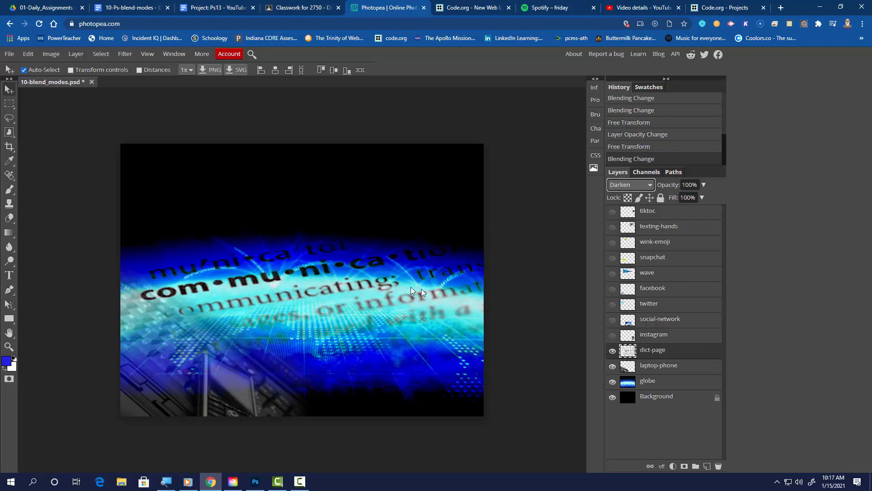
Show the instagram layer and free-transform it to about three-quarters of its size in the canvas's upper-left corner.
click(630, 337)
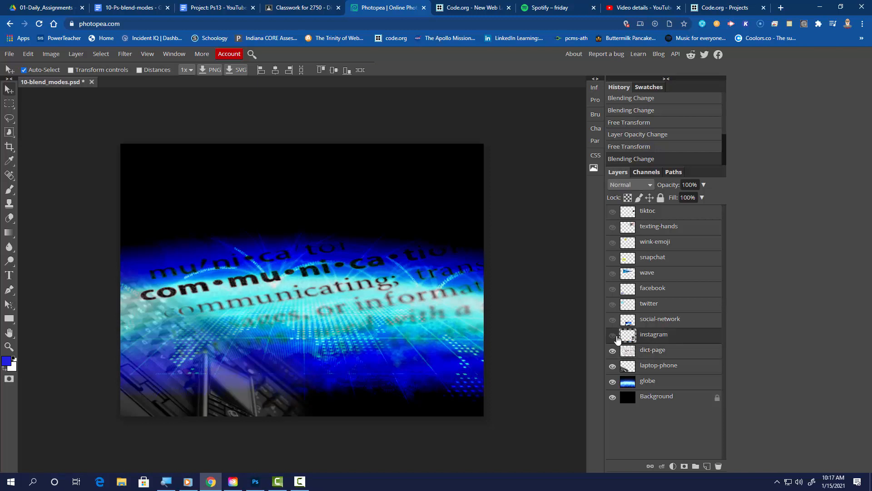
click(612, 335)
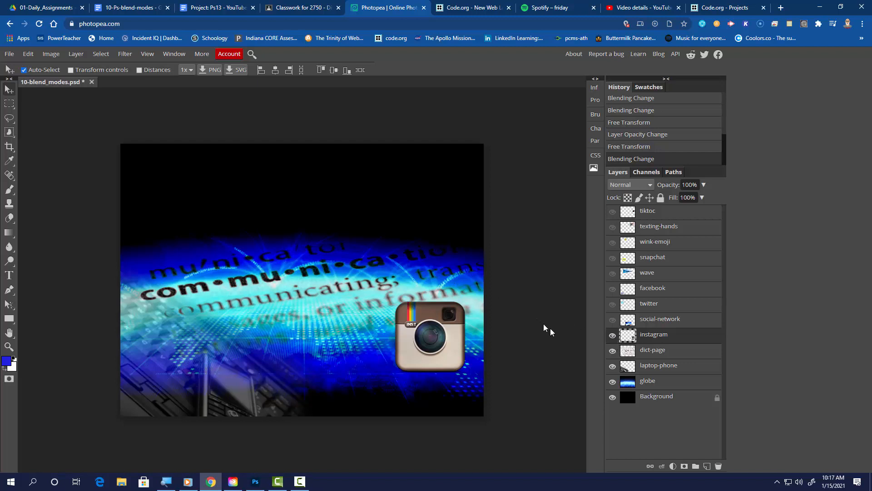
click(30, 54)
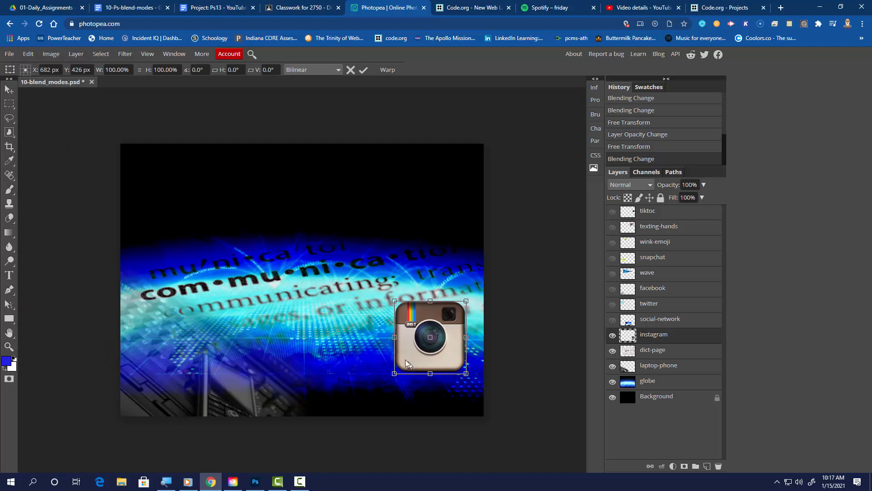
drag(407, 362, 153, 216)
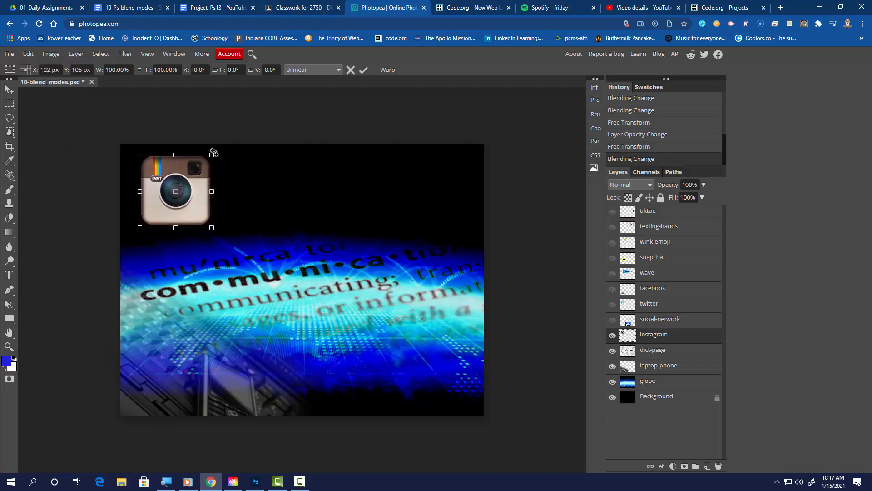
drag(213, 155, 195, 162)
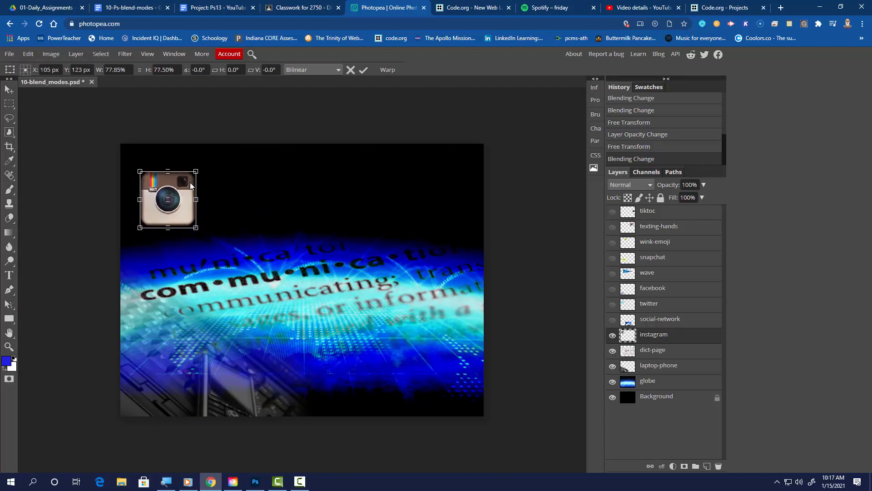
click(364, 70)
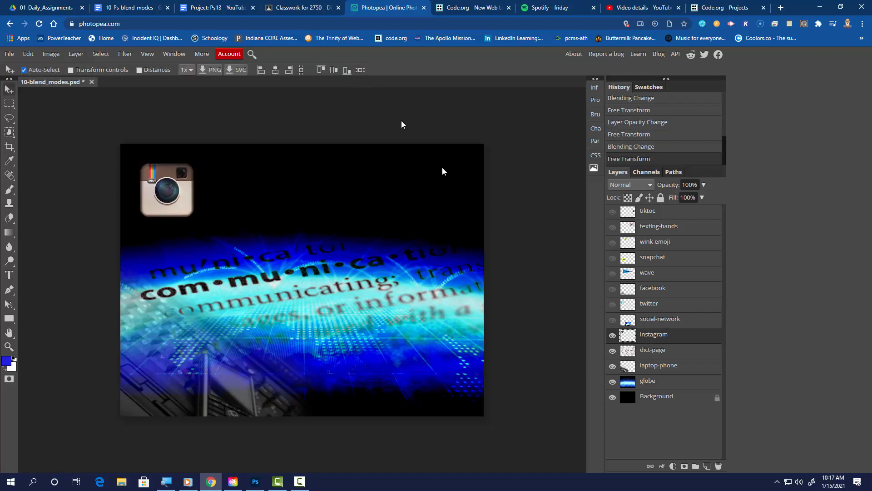
Add an outer glow to the instagram layer with the bright cyan glow colour 1ef0fe.
click(662, 466)
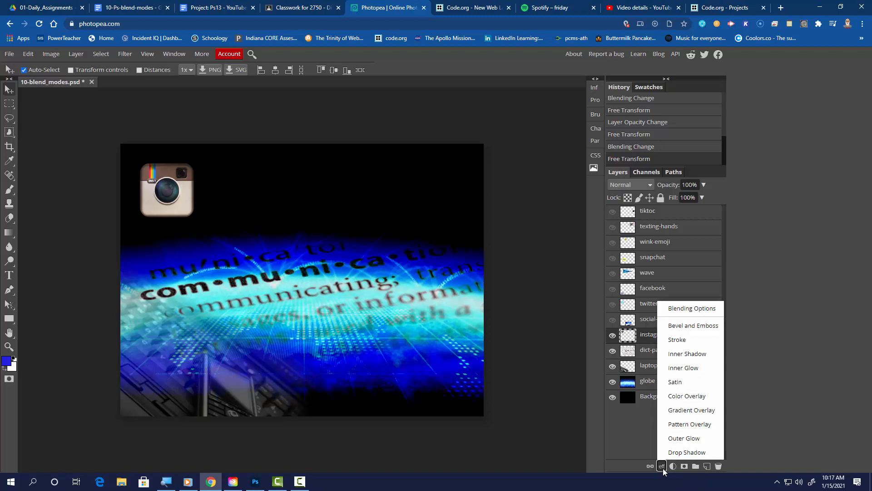
click(674, 438)
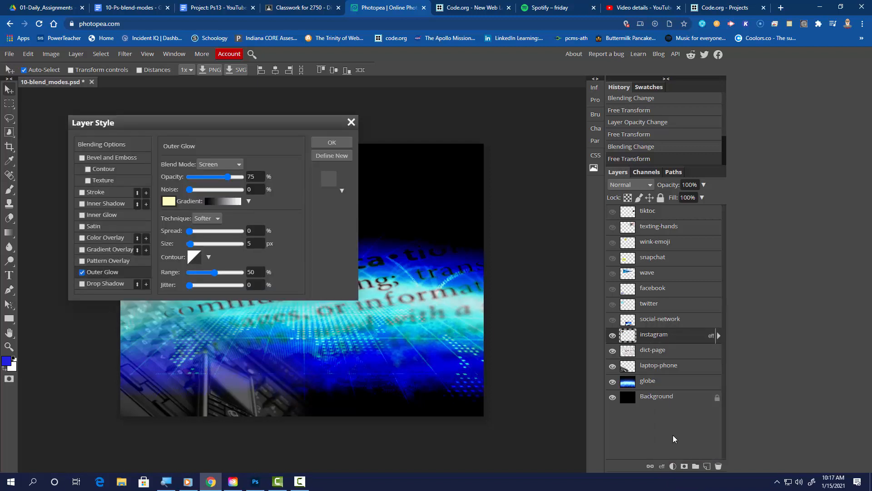
drag(257, 123, 446, 120)
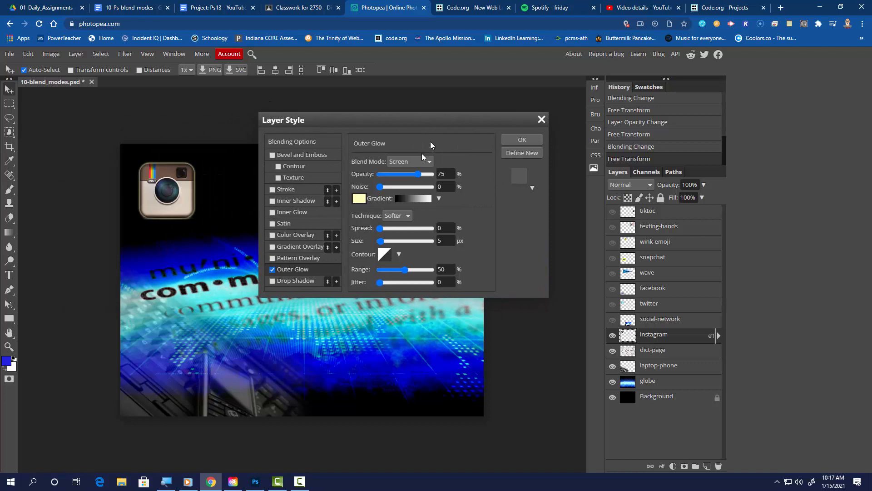
click(359, 199)
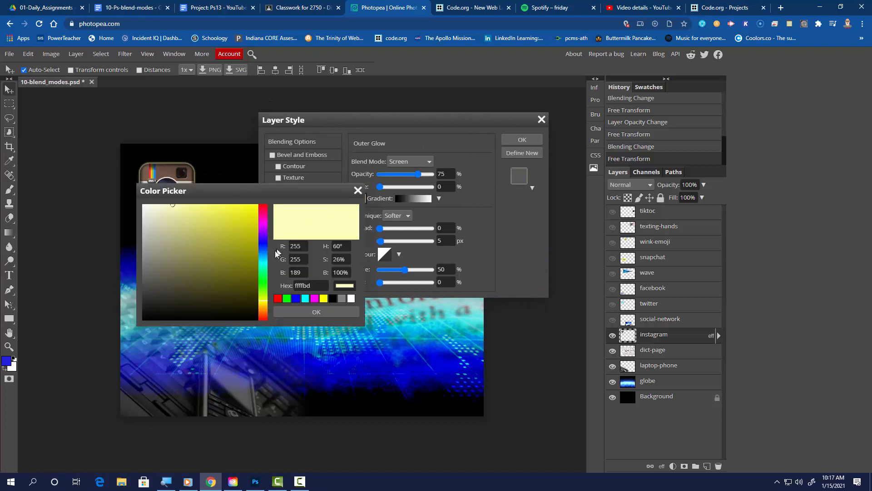
click(264, 262)
drag(258, 257, 244, 205)
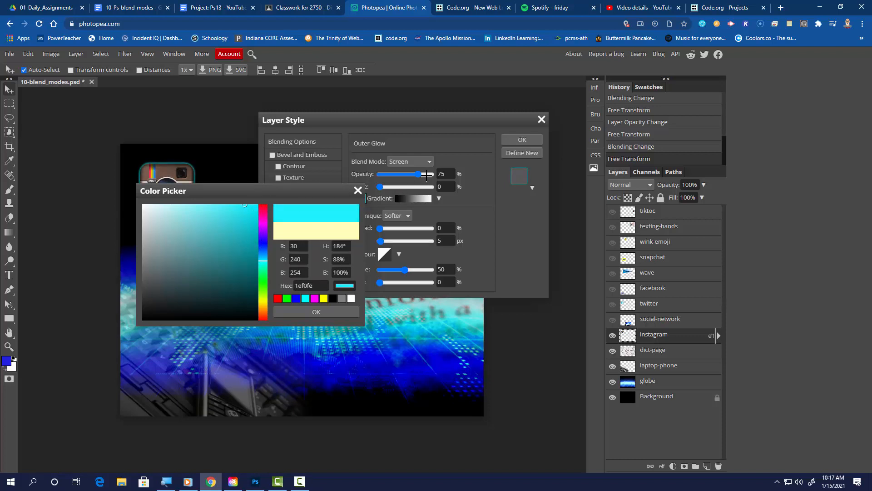
click(310, 312)
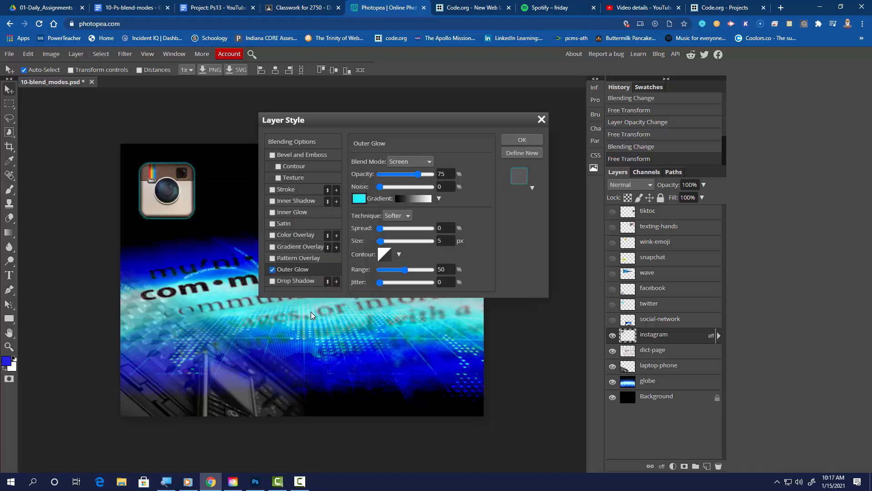
Set the instagram layer's outer glow to 100% opacity, 10% spread and 24 px size, and apply it.
drag(419, 174, 432, 173)
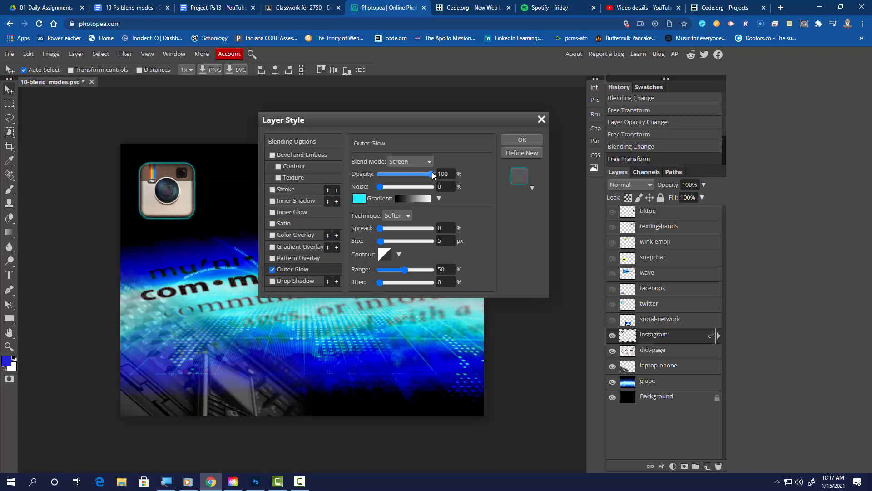
drag(381, 231, 389, 242)
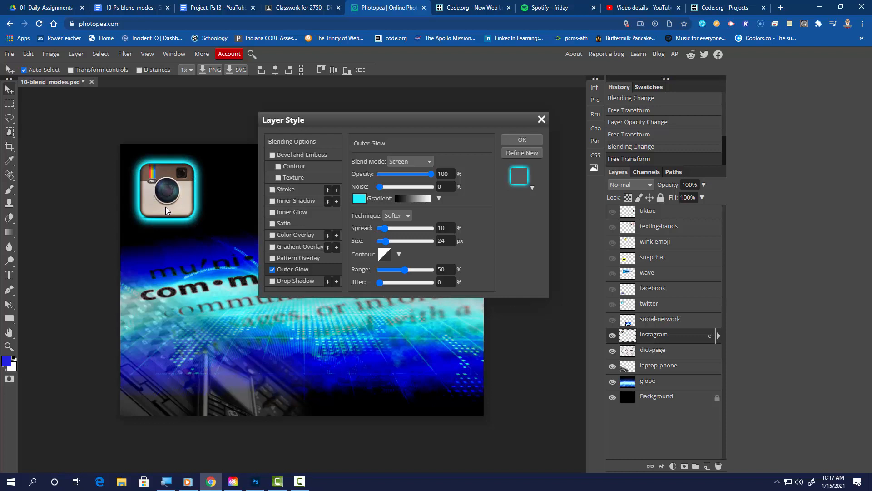
click(522, 140)
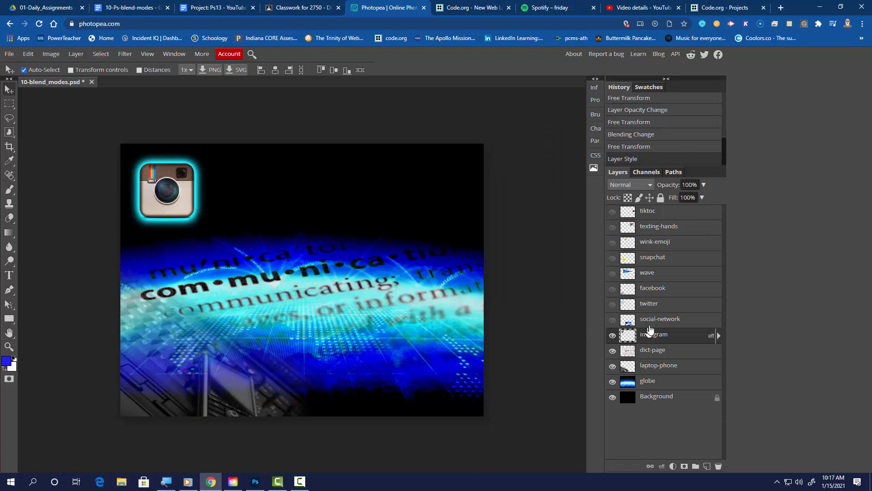
Show the social-network layer briefly and hide it again.
click(613, 320)
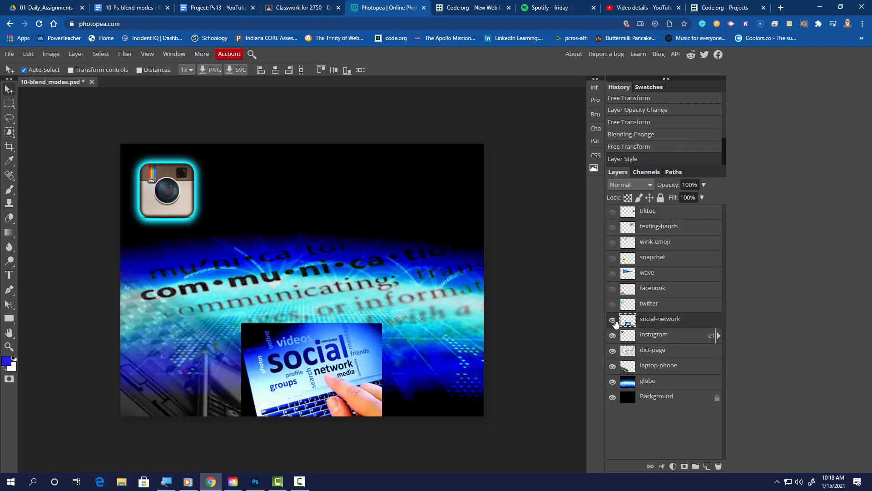
click(613, 321)
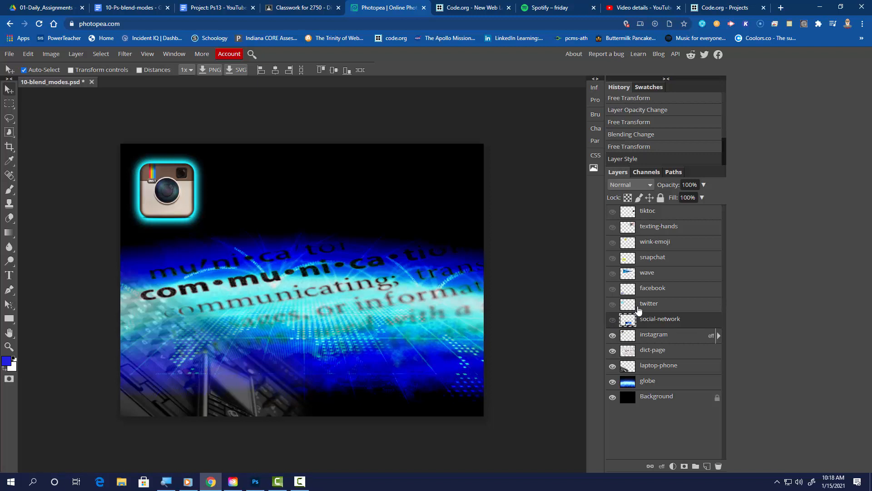
Show the twitter layer and free-transform it to about 93%, placed just right of the instagram icon in the same row.
click(636, 309)
click(613, 304)
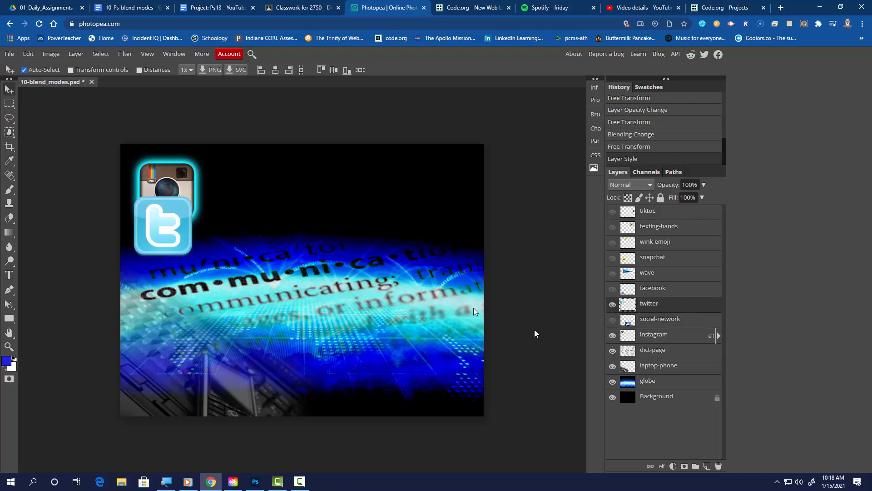
click(28, 54)
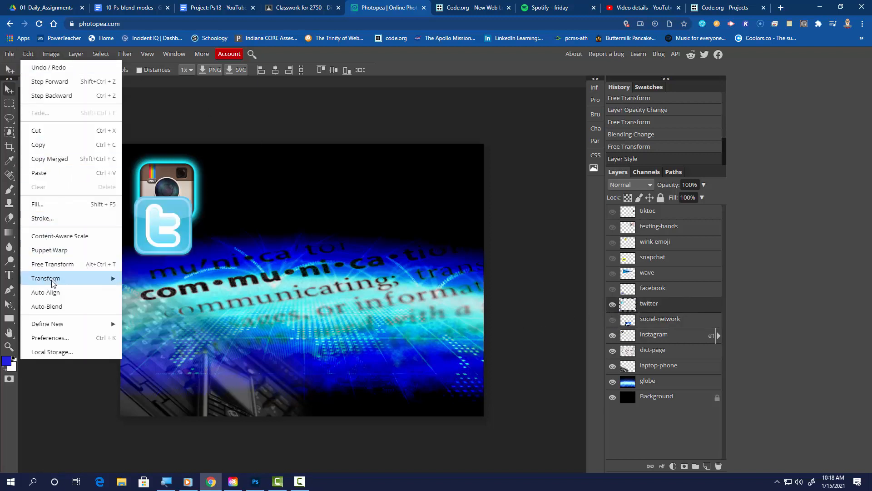
click(65, 265)
drag(173, 237, 265, 214)
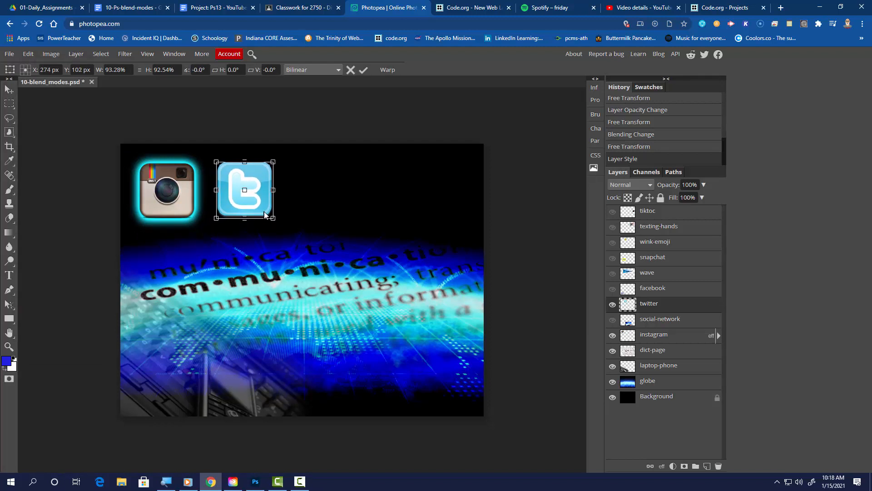
click(363, 70)
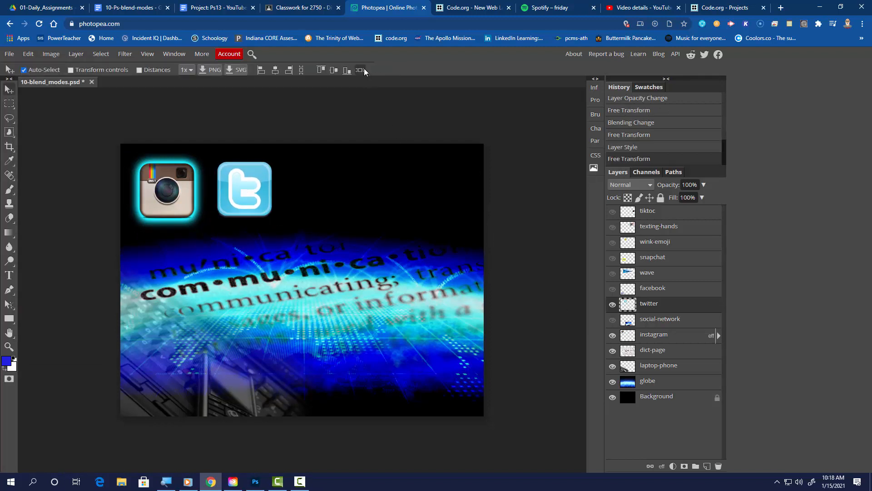
Apply a cyan outer glow to the twitter layer with 100% opacity, 10% spread and 24 px size.
click(662, 465)
click(673, 440)
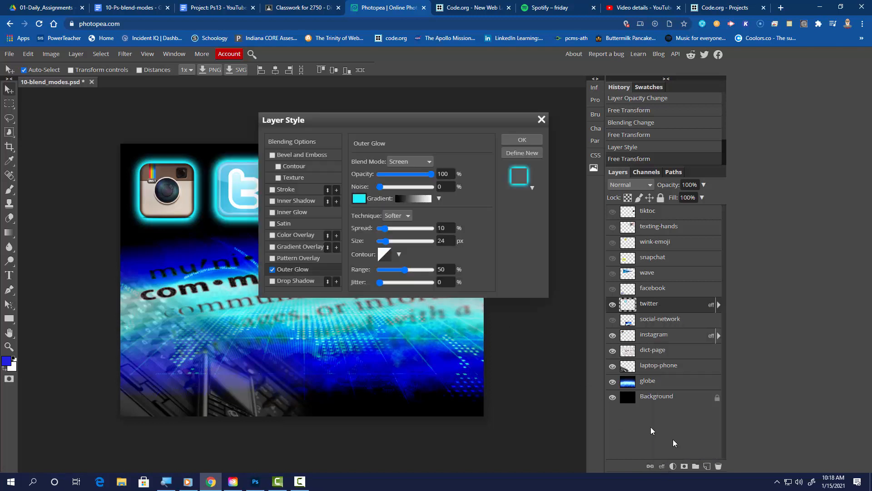
drag(418, 121, 449, 128)
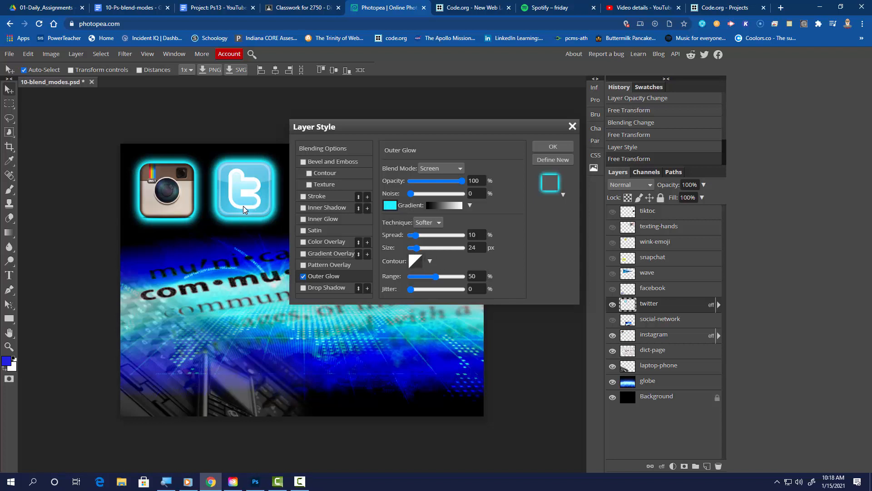
click(553, 147)
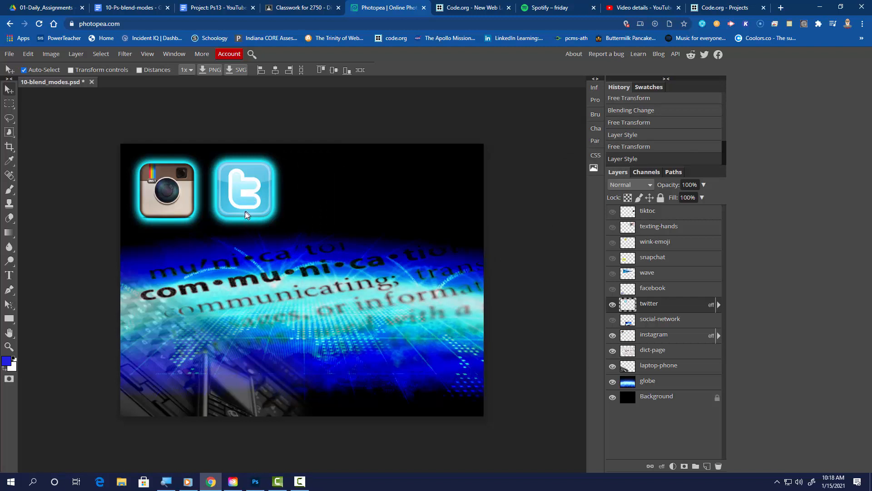
Show the facebook layer and move it with Free Transform to just right of the twitter icon, keeping 100% size.
click(649, 289)
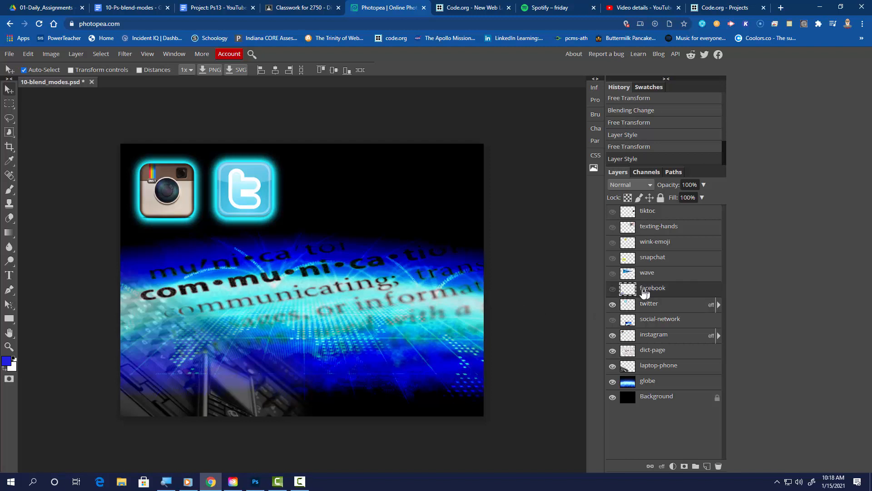
click(613, 290)
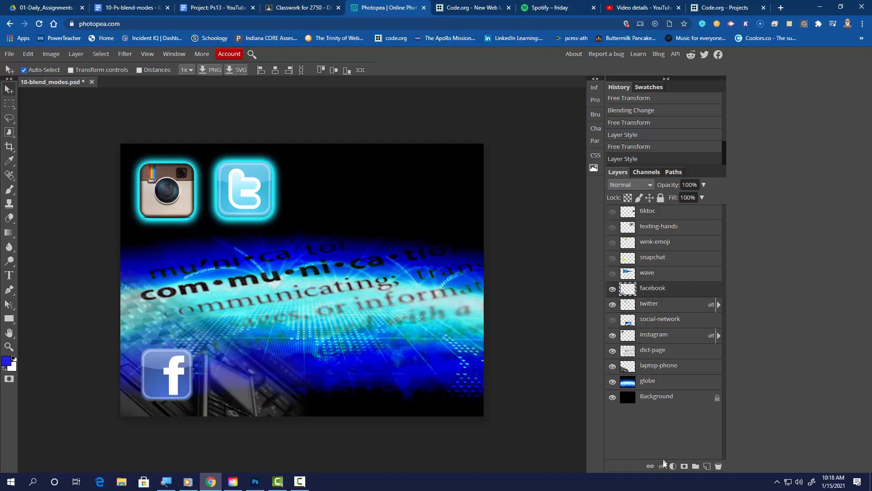
click(27, 53)
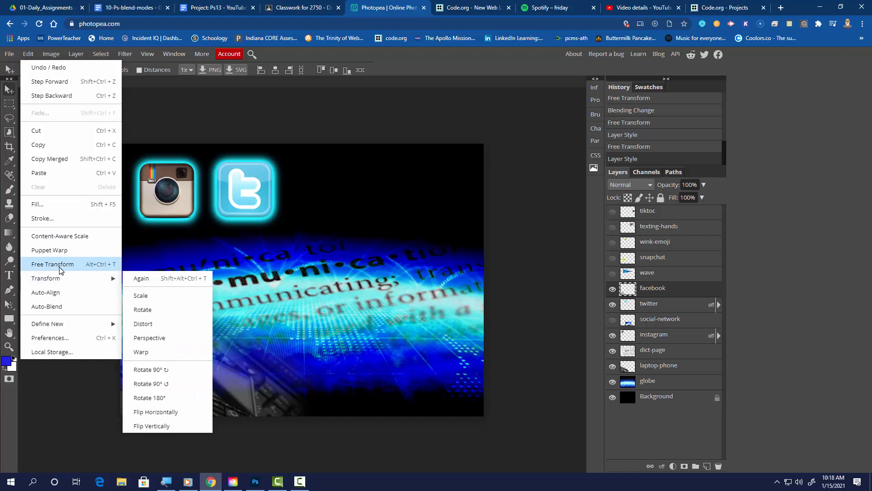
click(60, 268)
drag(151, 377, 311, 201)
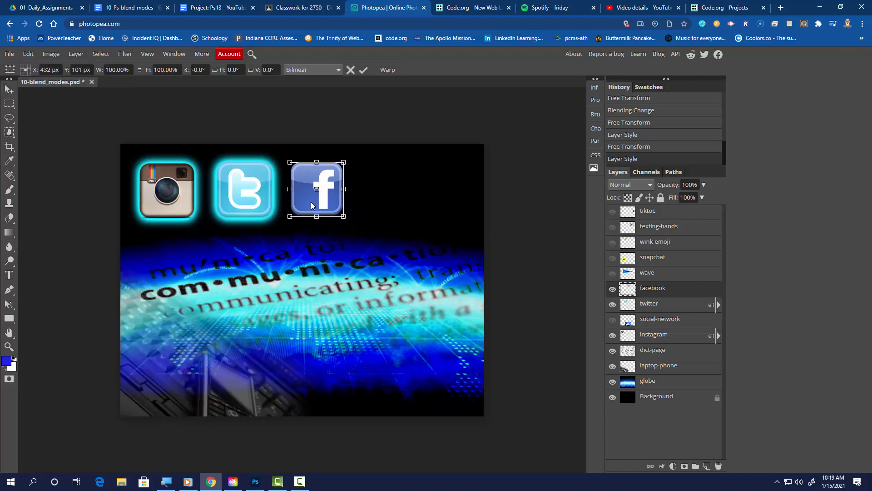
click(363, 69)
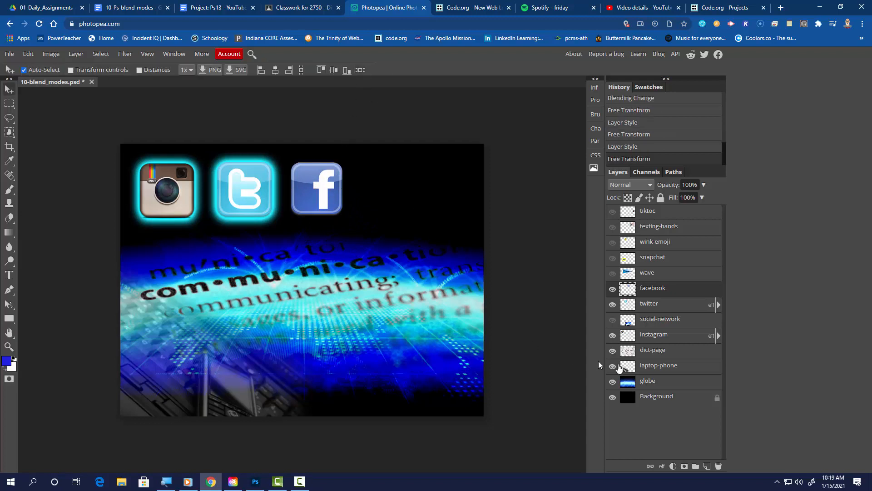
Apply a cyan outer glow to the facebook layer with 100% opacity, 10% spread and 24 px size.
click(662, 467)
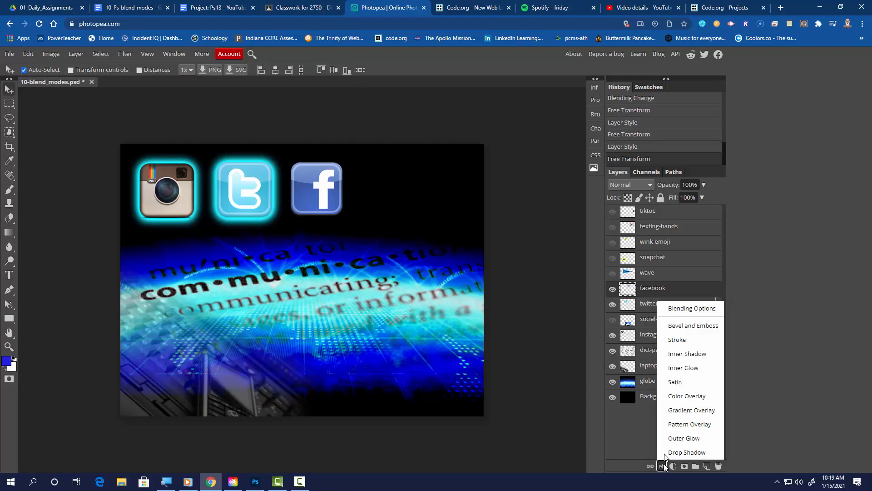
click(684, 439)
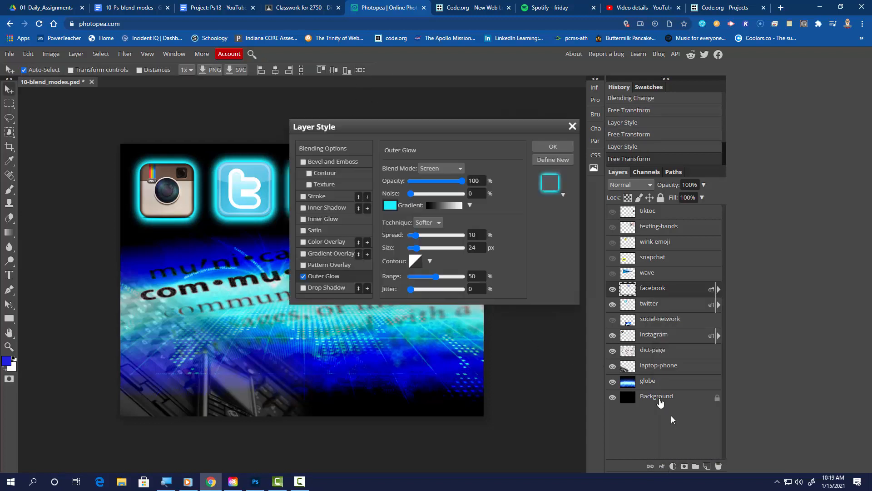
click(543, 146)
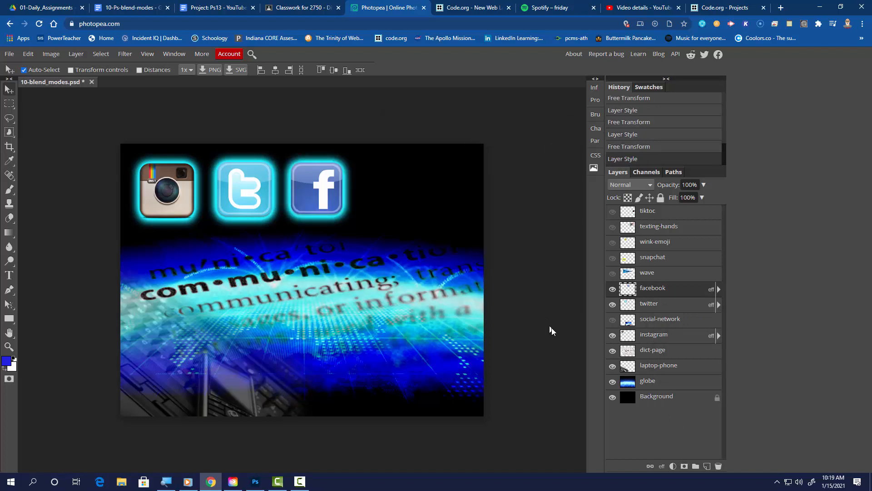
click(647, 275)
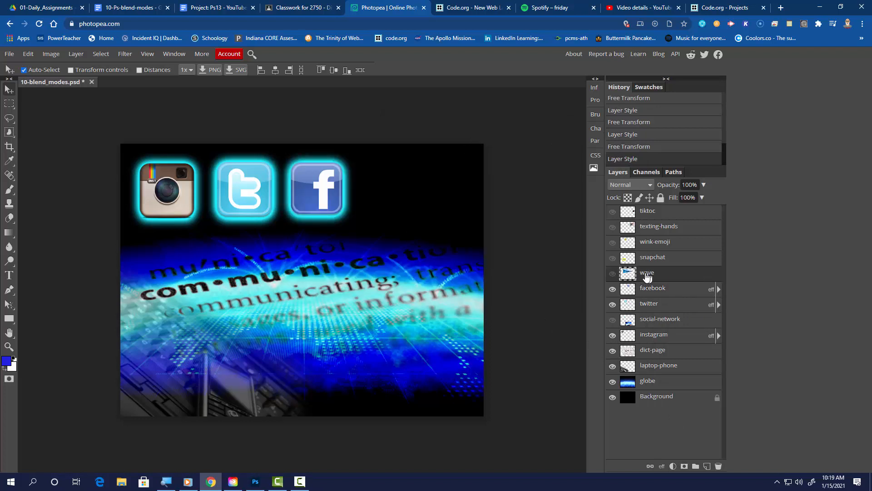
click(613, 275)
click(613, 275)
Show the snapchat layer and free-transform it to about 68% width and 70% height, placed just right of the facebook icon.
click(670, 261)
click(613, 259)
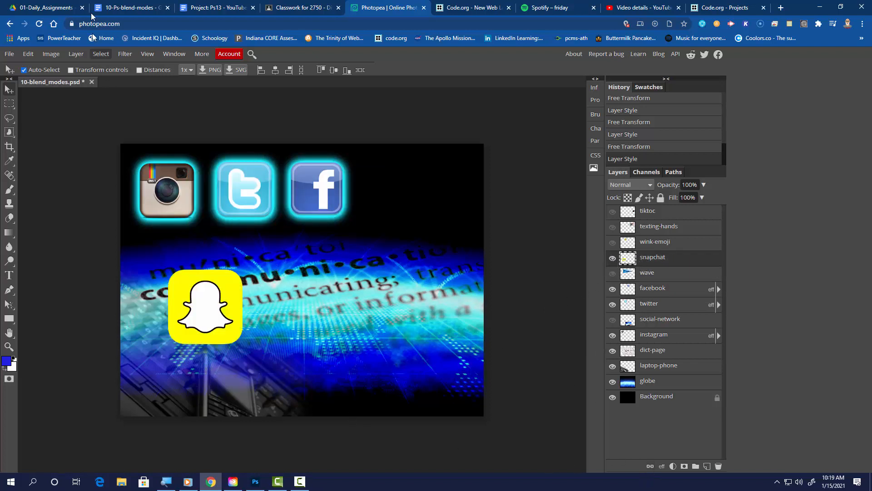
click(28, 53)
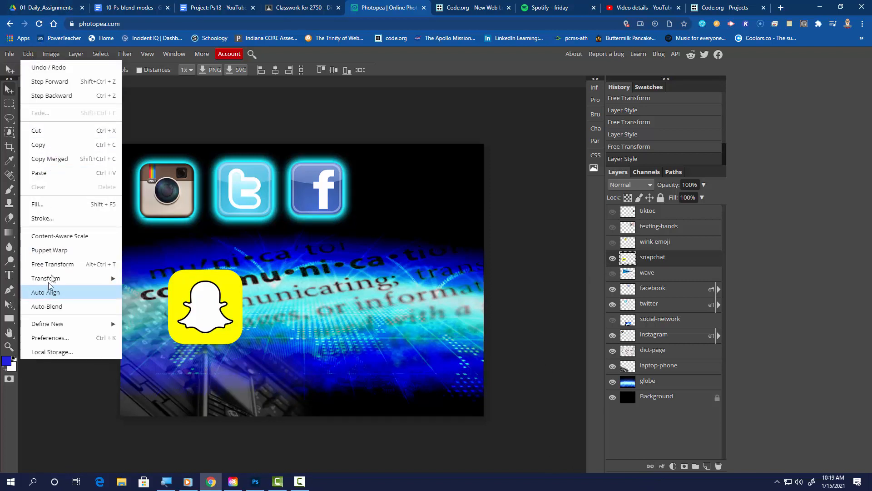
click(53, 267)
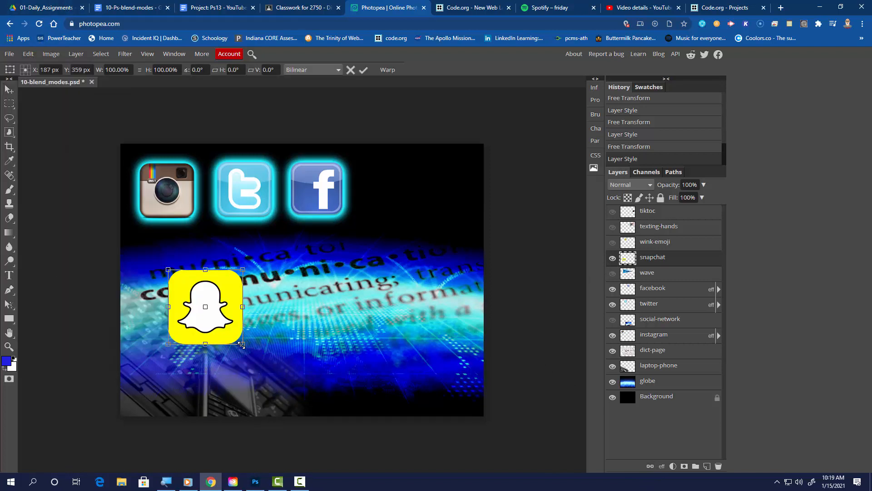
drag(244, 344, 395, 209)
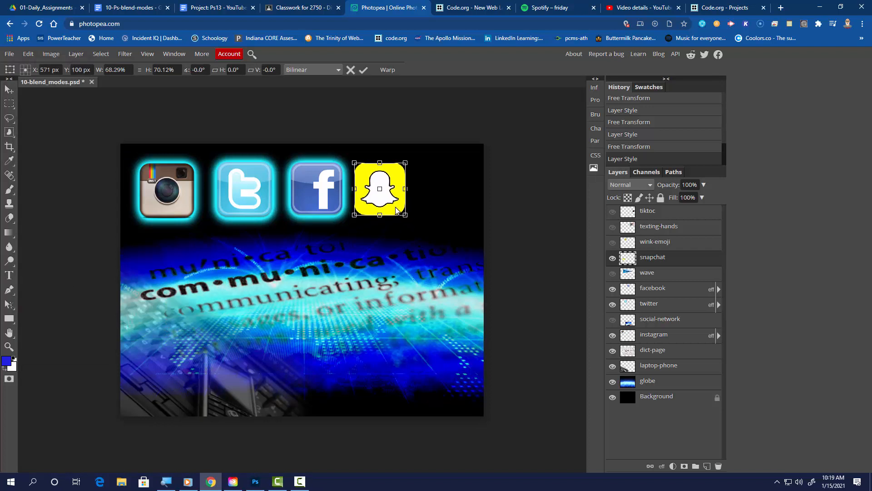
click(363, 70)
Apply a cyan outer glow to the snapchat layer with 100% opacity, 10% spread and 24 px size.
click(662, 466)
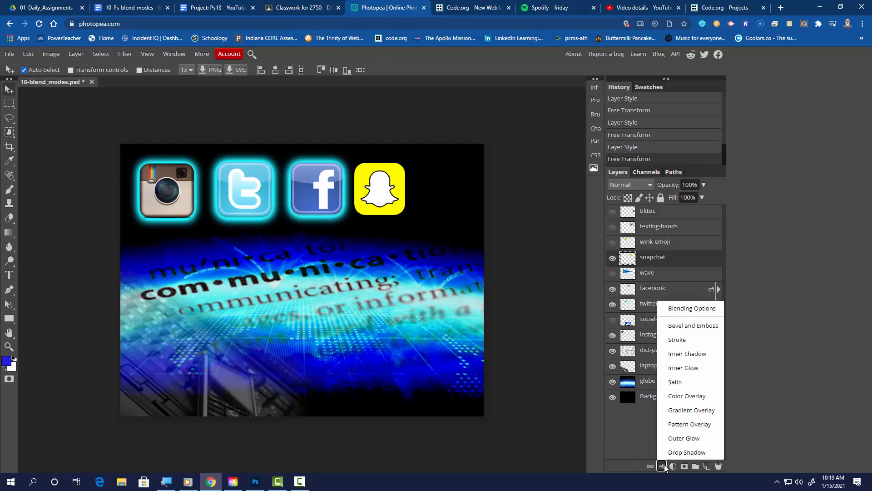
click(680, 443)
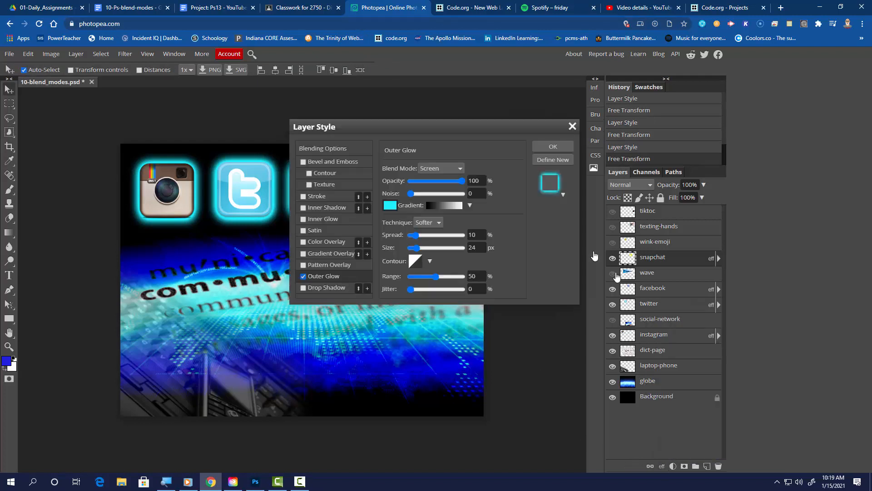
drag(486, 128, 410, 264)
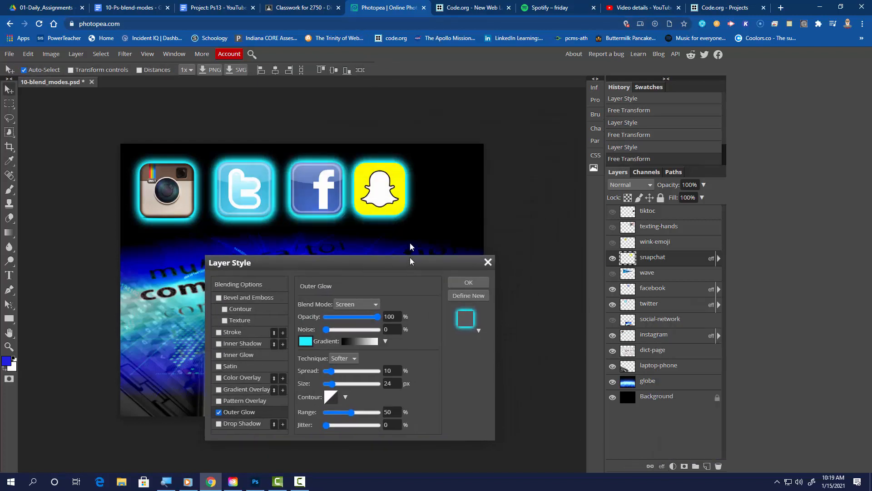
click(462, 280)
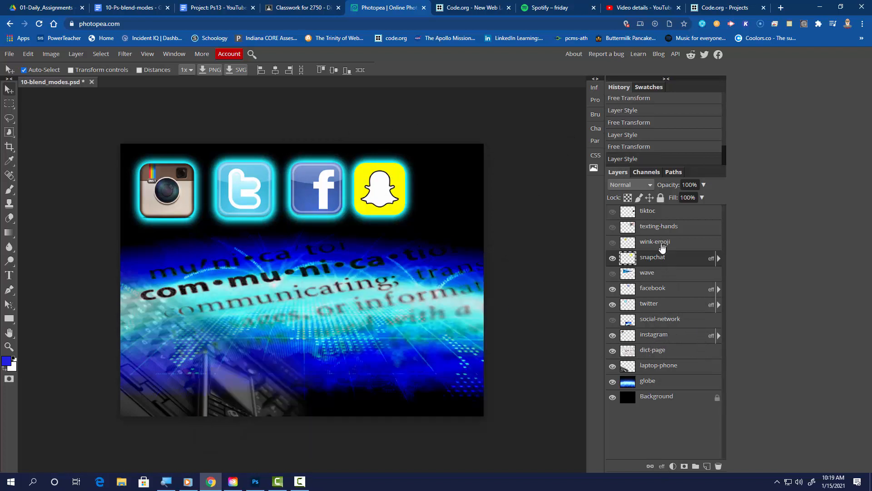
Show the tiktoc layer and scale it to about 149% width and 144% height, rotated 1.5° and placed right of the snapchat icon.
click(655, 213)
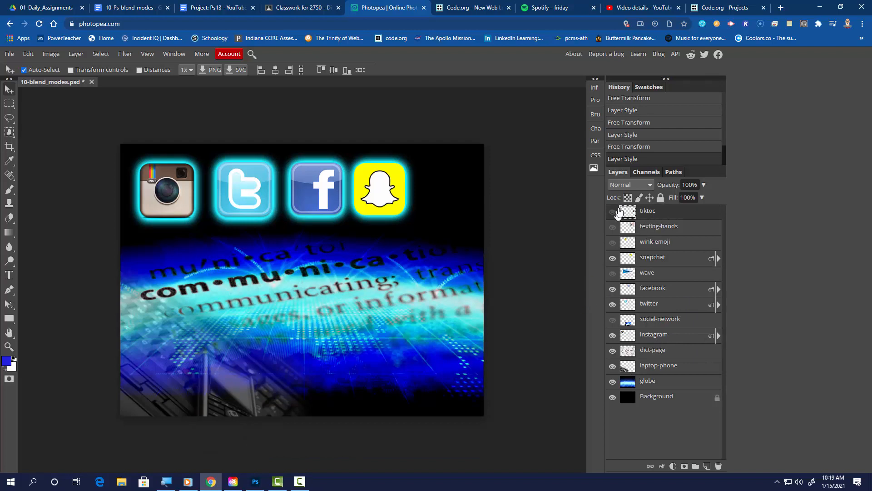
click(613, 212)
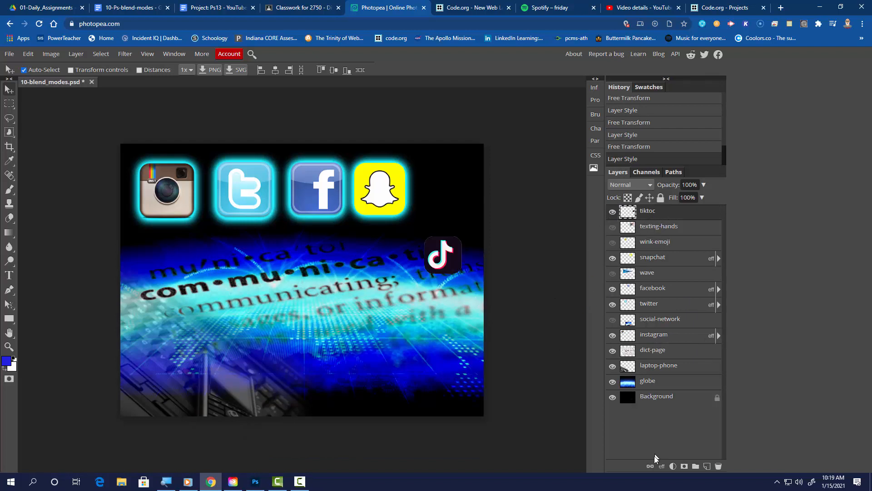
click(27, 55)
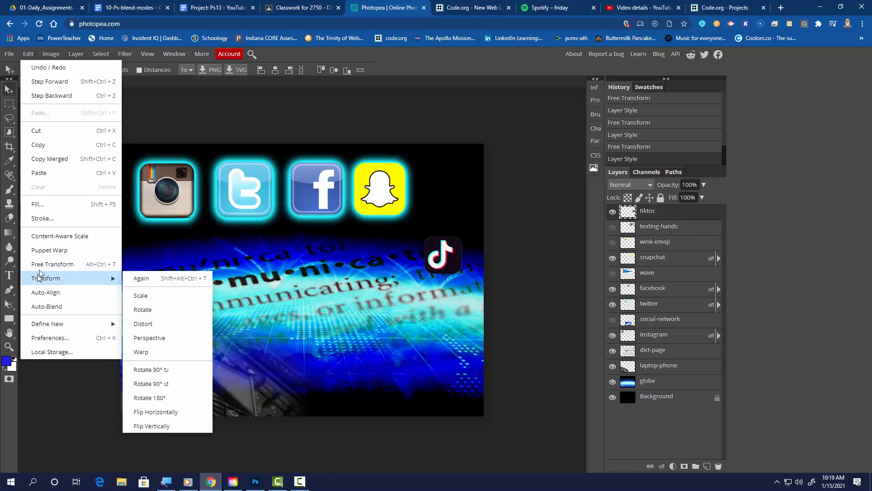
click(136, 292)
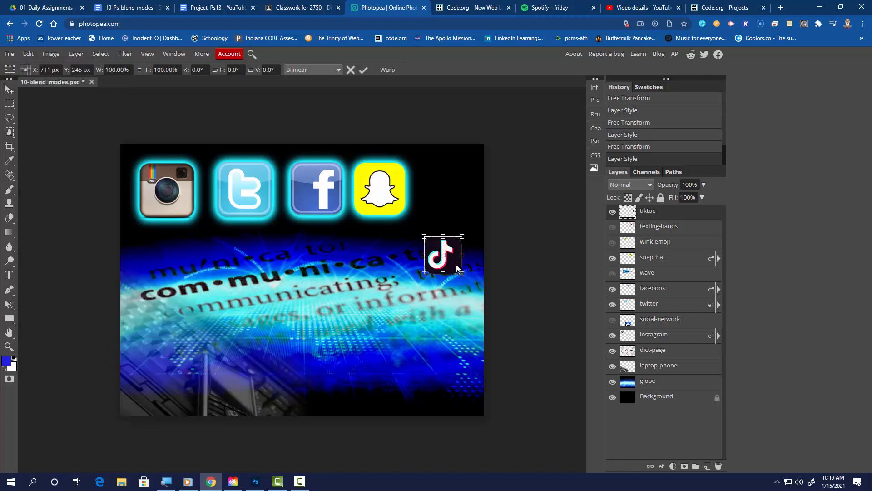
drag(456, 264, 465, 214)
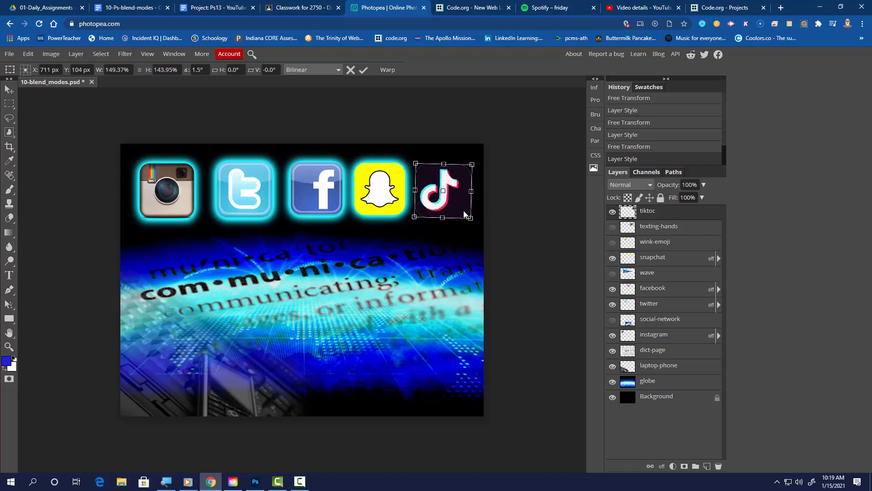
click(364, 70)
Apply a cyan outer glow to the tiktoc layer with 100% opacity, 10% spread and 24 px size.
click(662, 466)
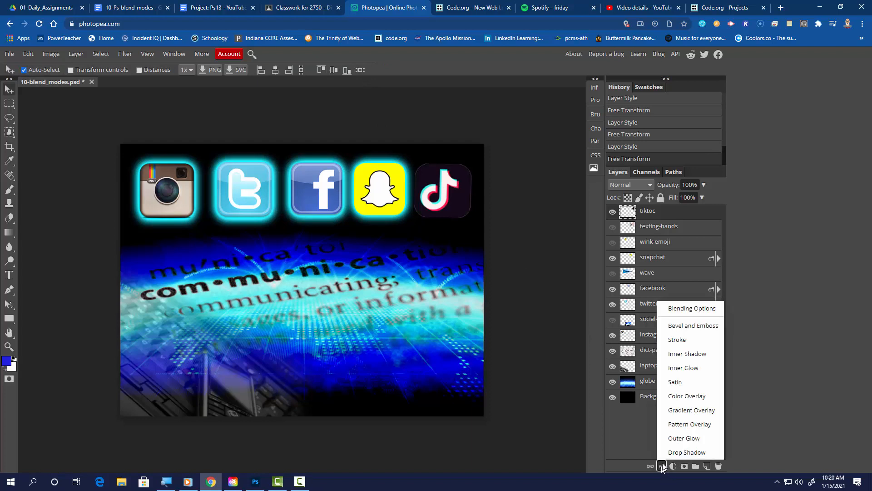
click(683, 437)
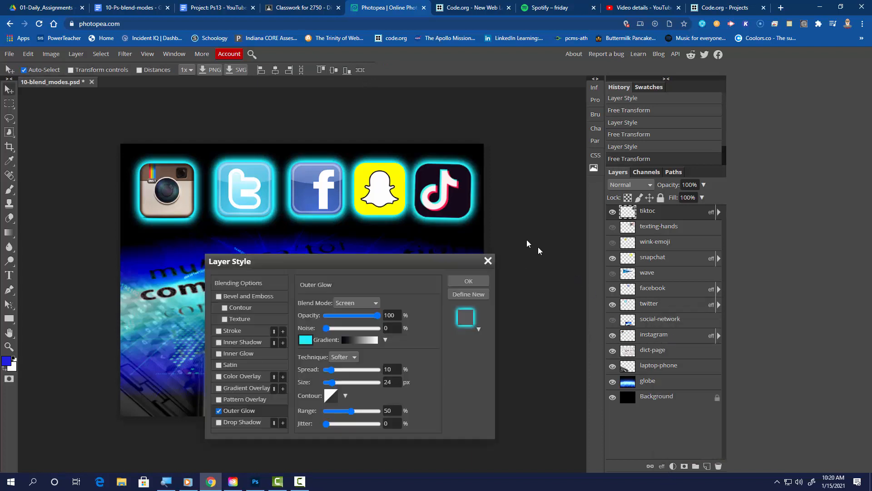
click(468, 282)
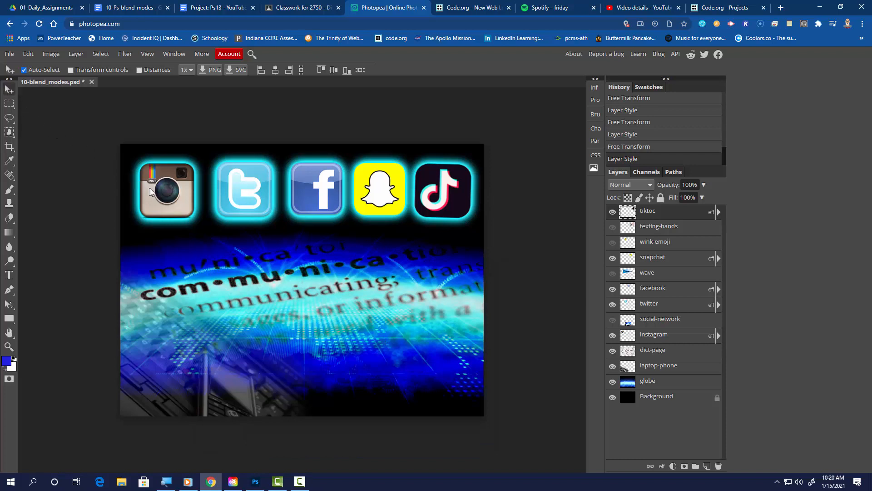
Nudge the five social media icons slightly so they line up in an evenly spaced row across the canvas top.
drag(150, 188, 146, 186)
drag(248, 192, 244, 190)
drag(320, 198, 317, 196)
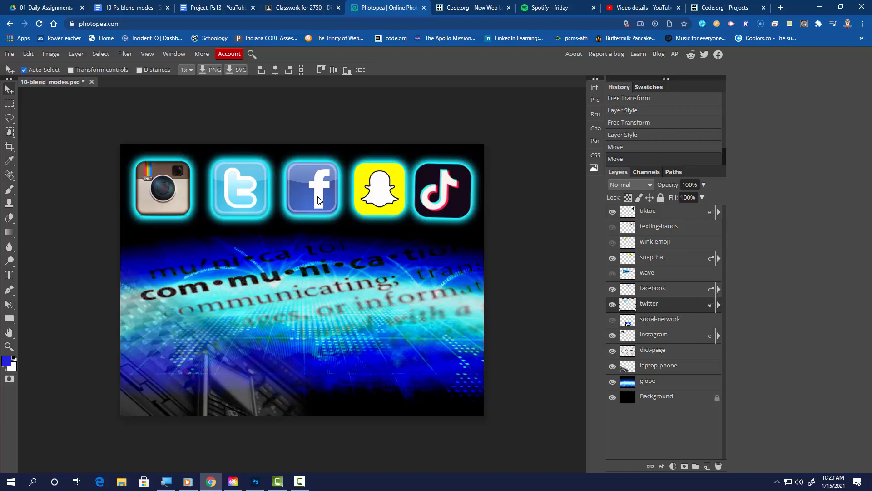
drag(370, 200, 368, 198)
drag(429, 199, 430, 200)
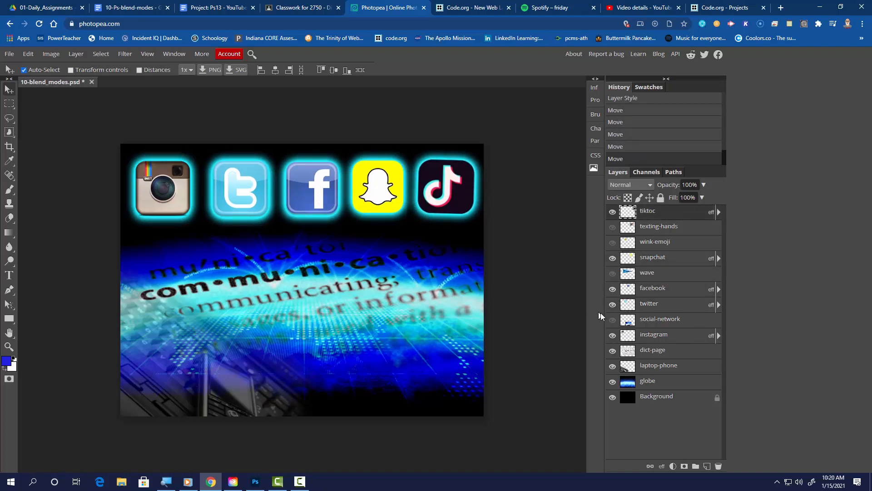
Show the texting-hands layer and free-transform it to about 160% width, 176% height and -21.5° rotation in the canvas's lower-right corner.
click(653, 233)
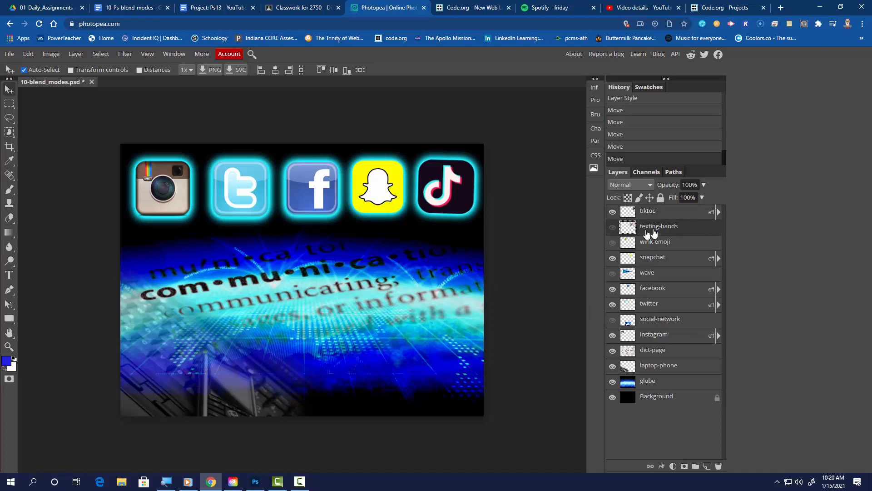
click(613, 228)
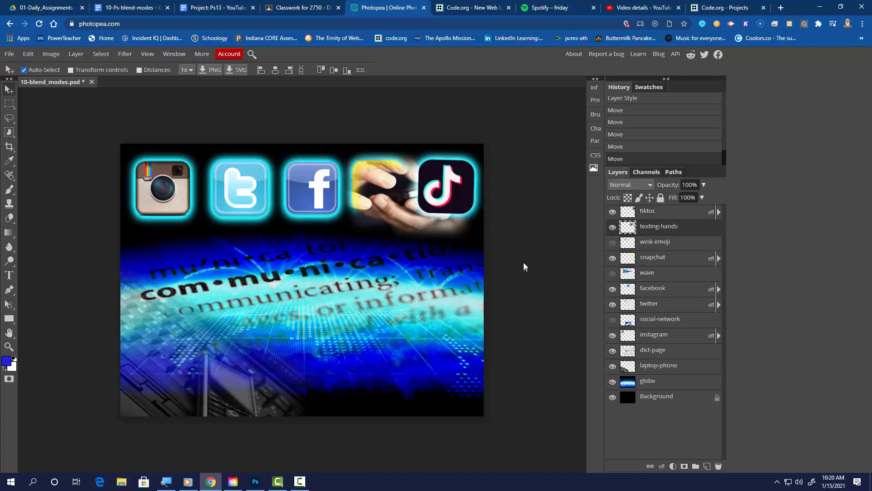
click(28, 54)
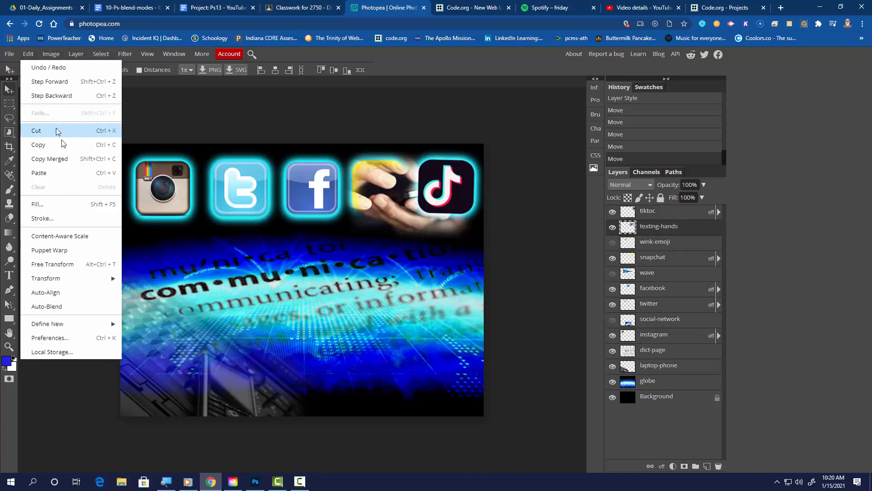
click(82, 271)
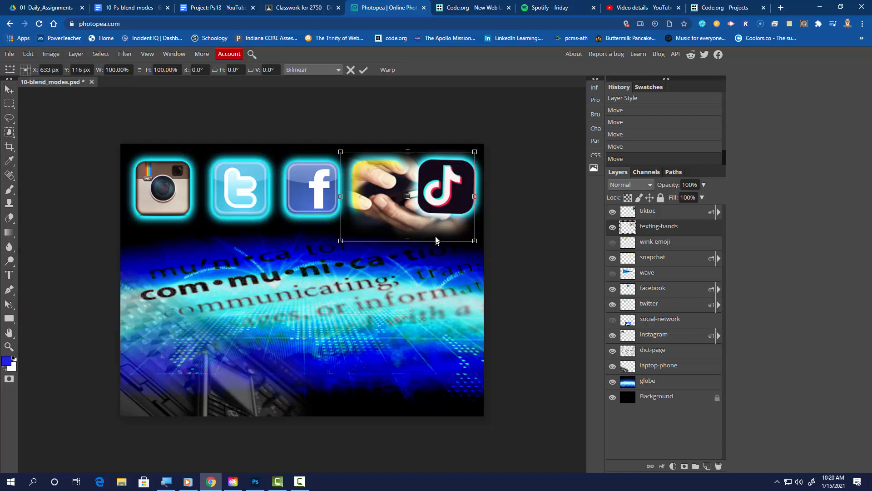
drag(436, 237, 440, 333)
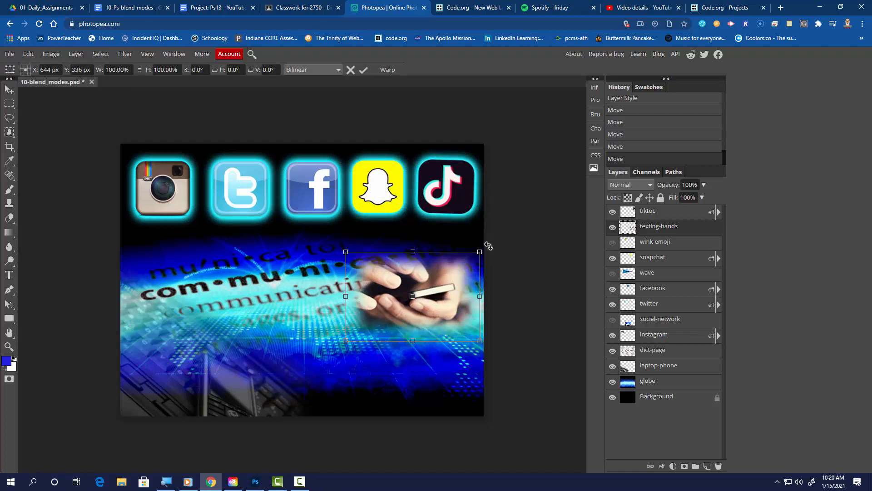
drag(481, 252, 506, 174)
drag(470, 286, 452, 397)
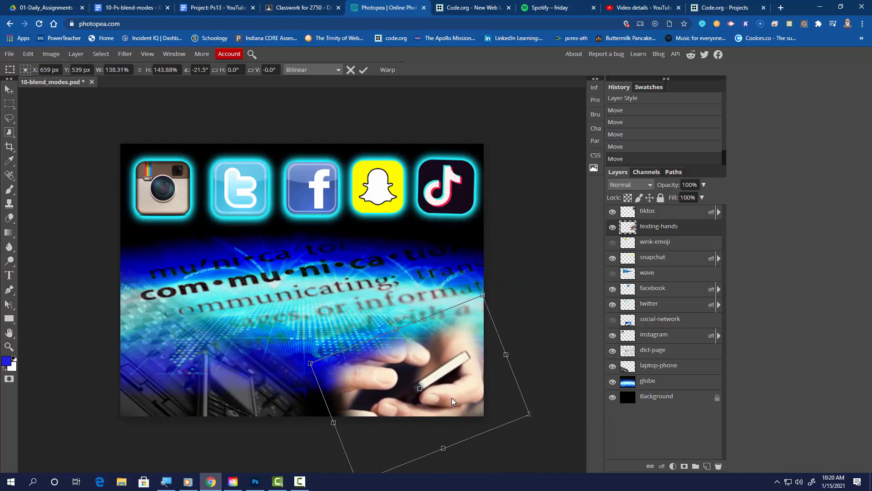
drag(484, 296, 492, 259)
drag(449, 381, 444, 385)
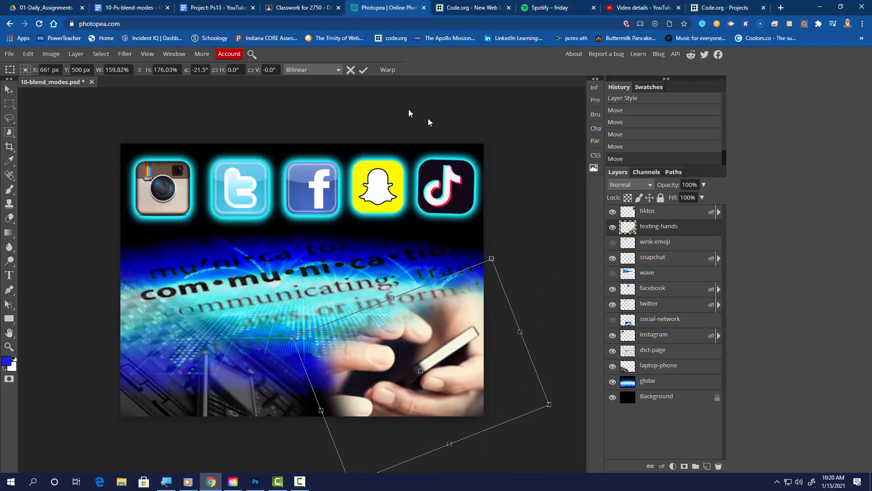
click(364, 70)
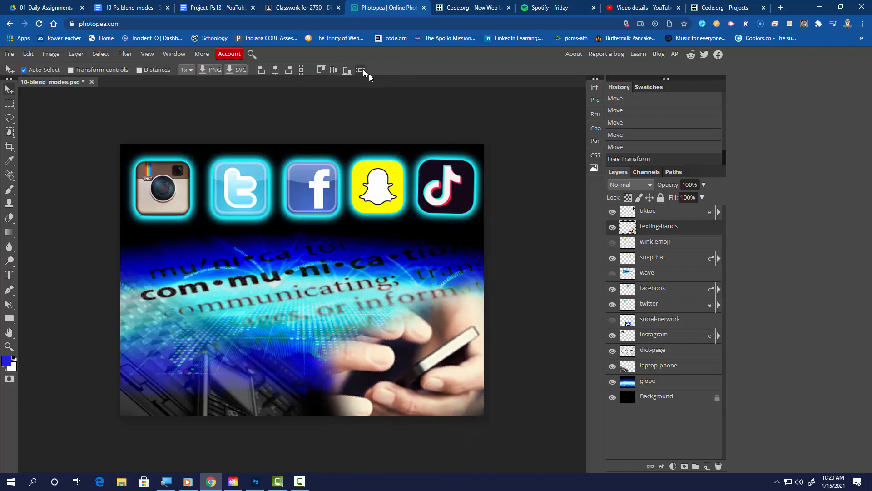
Reduce the texting-hands layer's opacity to 51%.
click(704, 184)
drag(704, 198, 685, 198)
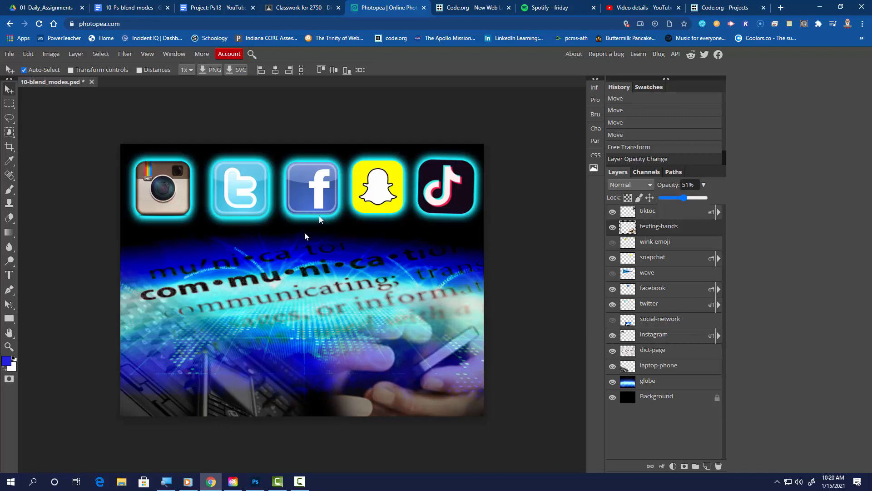
Show the wink-emoji layer and enlarge it with Free Transform to cover most of the canvas height, centred on the canvas.
click(651, 247)
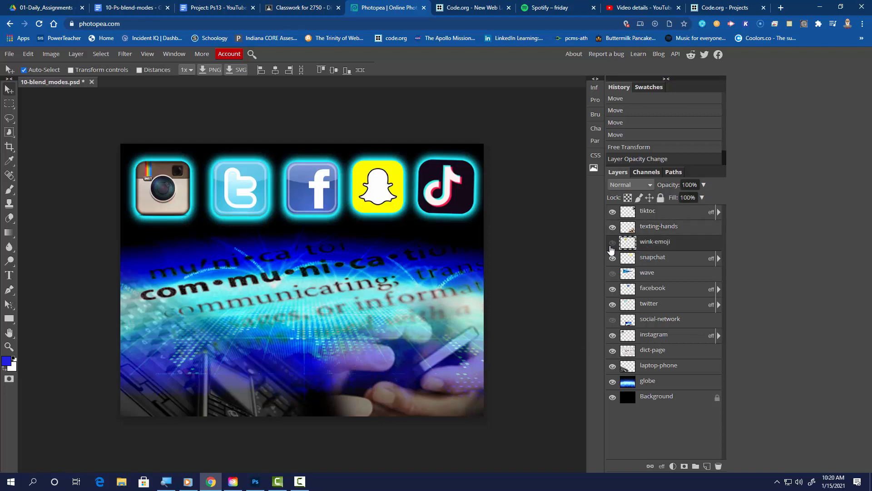
click(612, 243)
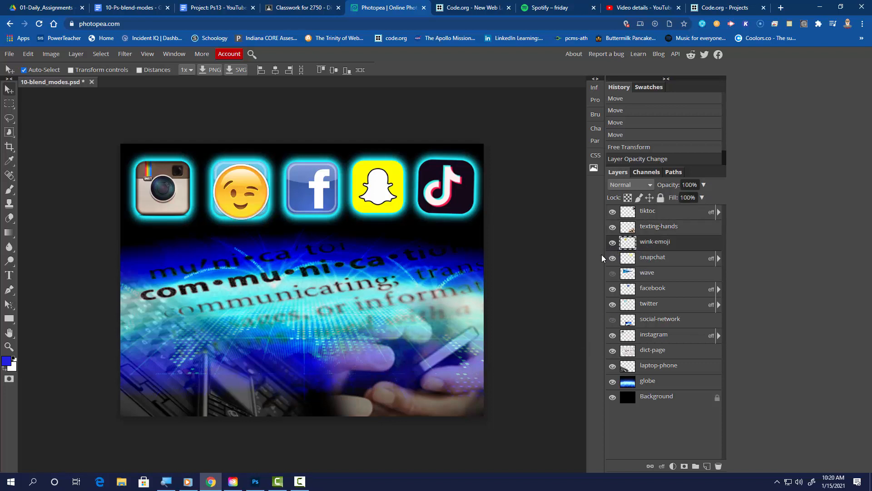
click(28, 54)
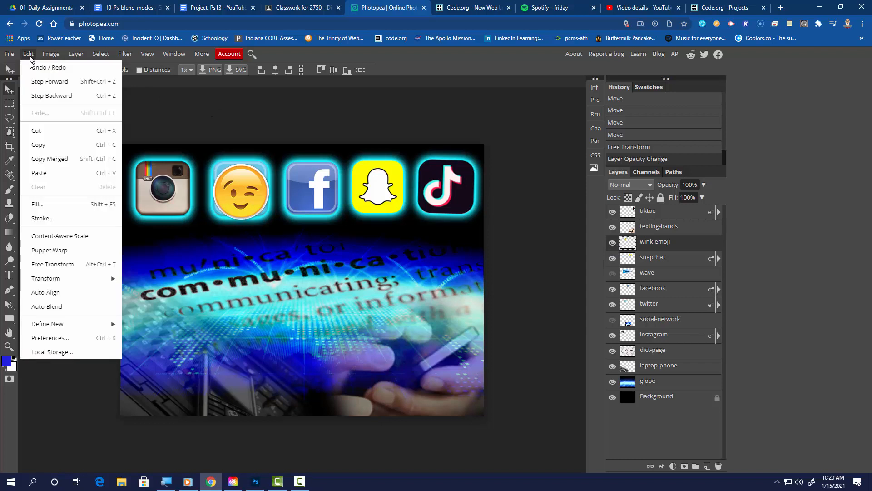
click(53, 265)
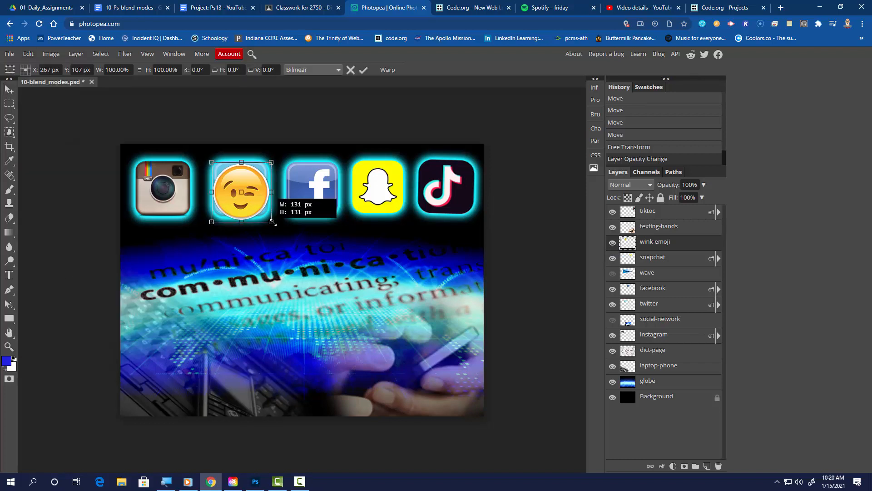
drag(271, 222, 442, 393)
drag(388, 320, 369, 320)
click(363, 70)
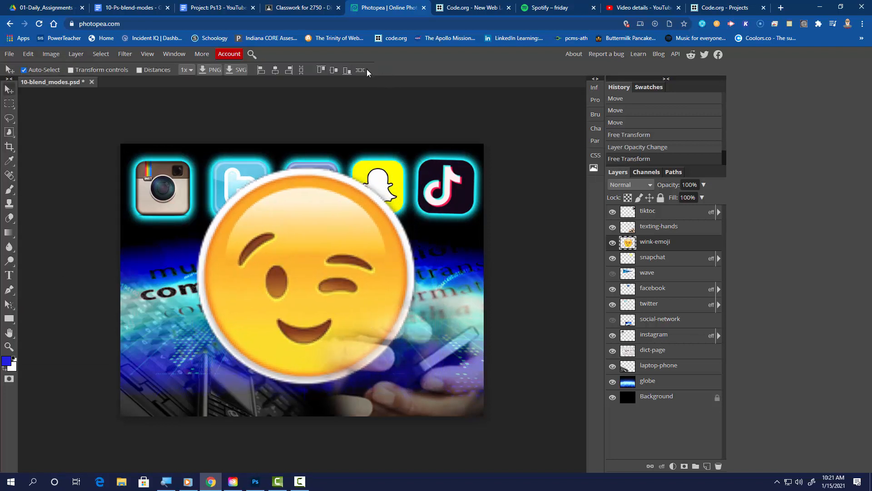
Set the wink-emoji layer's blend mode to Overlay.
click(631, 184)
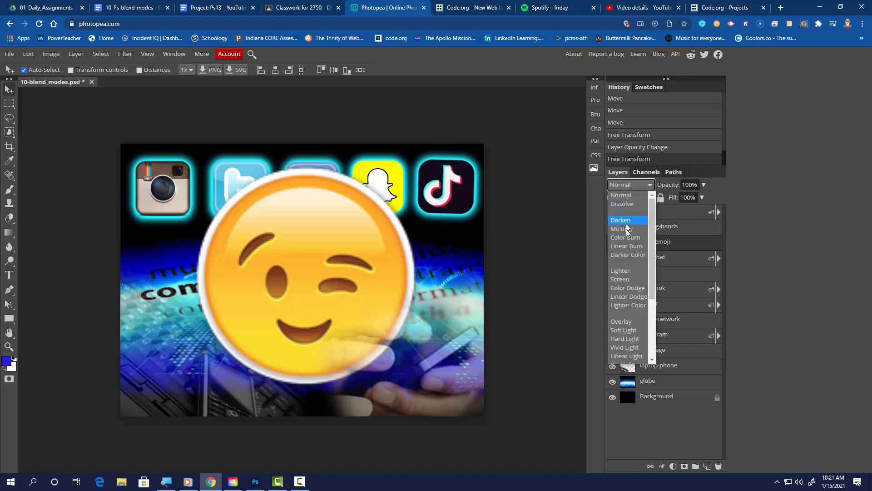
click(626, 322)
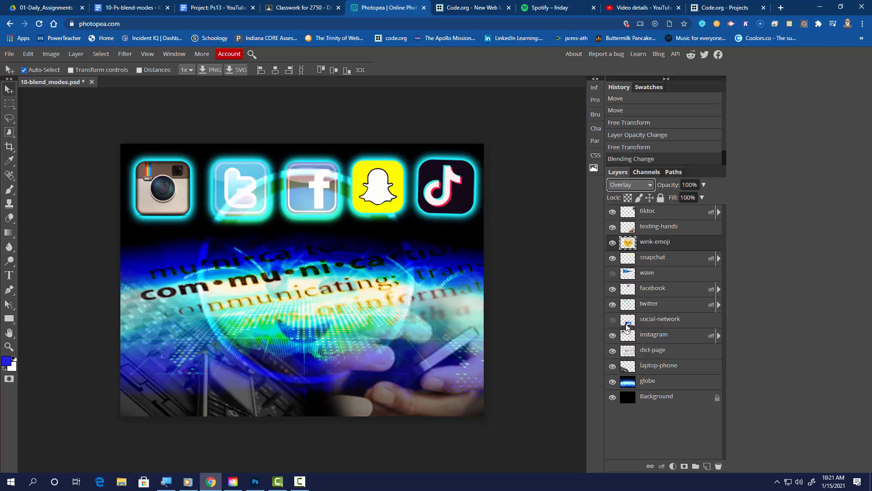
Try the Soft Light, Saturation, Screen and Color Dodge blend modes on the wink-emoji layer.
click(636, 184)
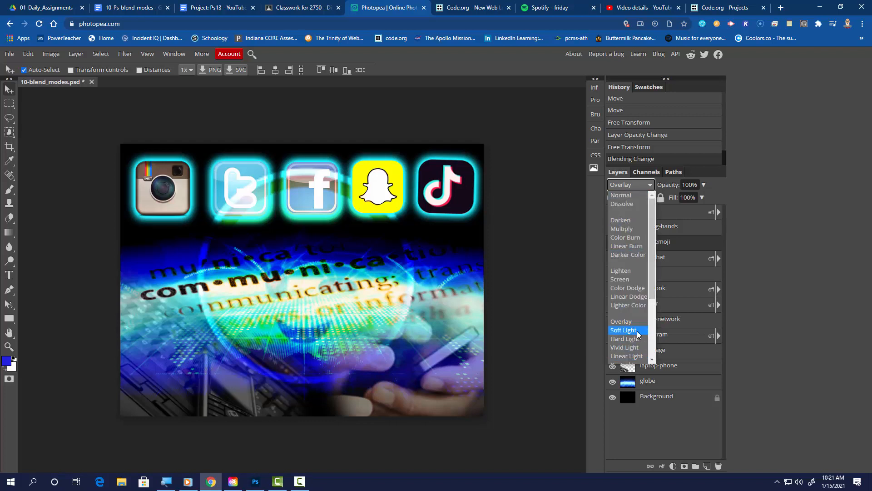
click(623, 330)
click(636, 184)
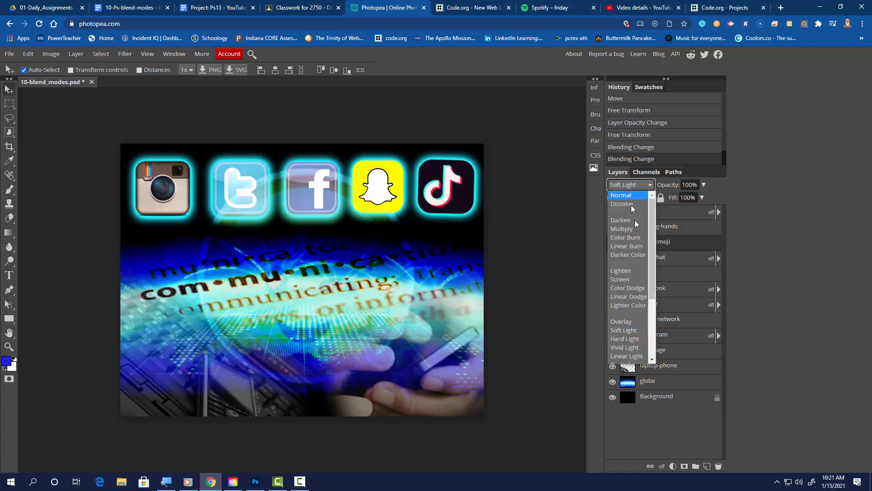
scroll(633, 336, down, 3)
click(633, 343)
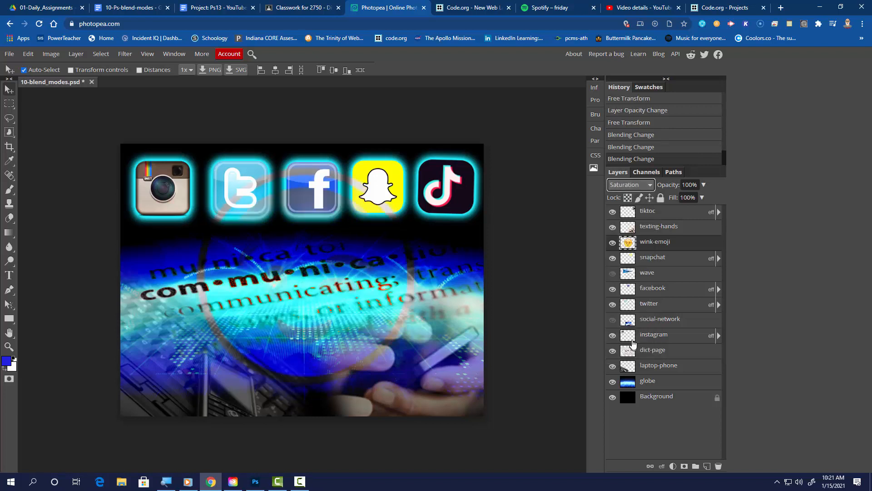
click(627, 184)
scroll(629, 219, up, 3)
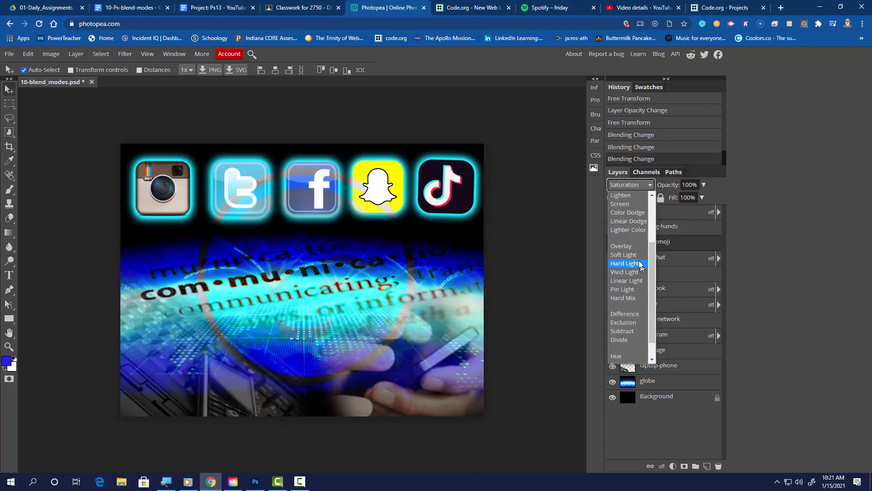
click(637, 203)
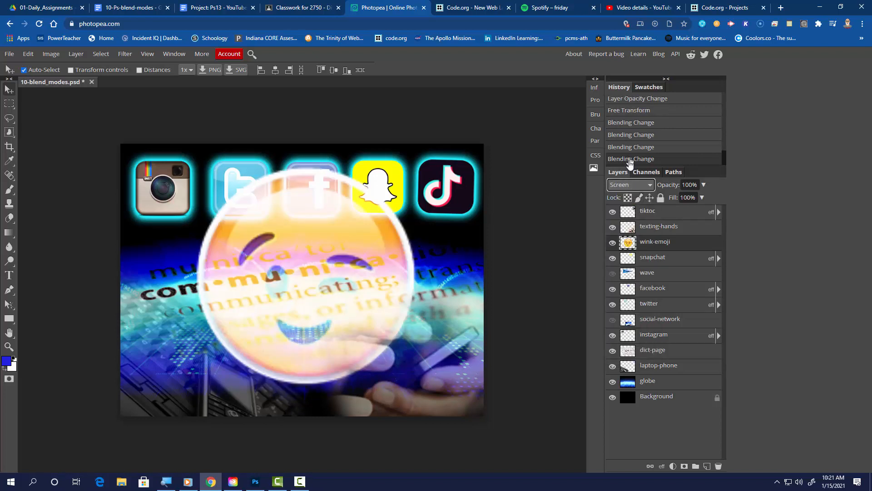
click(632, 184)
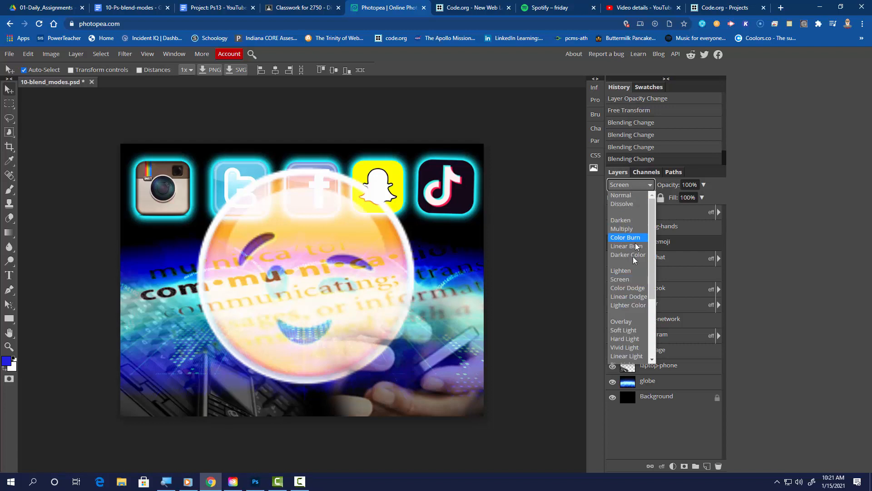
click(631, 288)
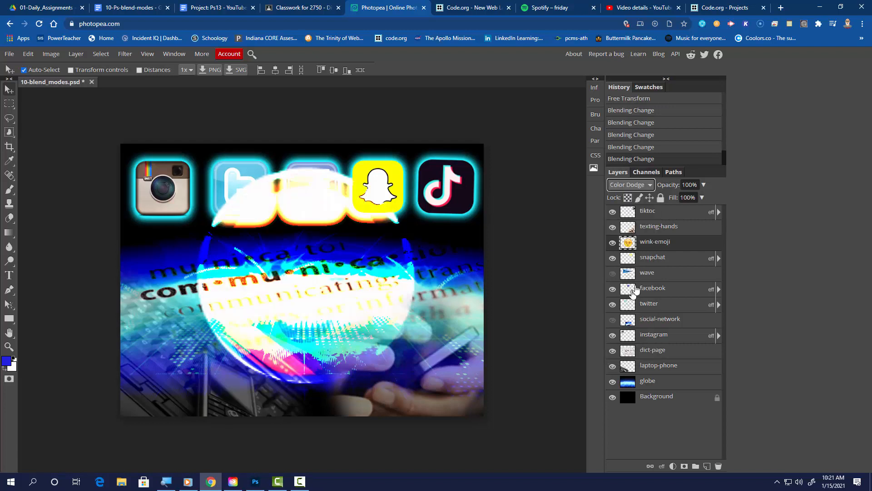
Set the wink-emoji layer's blend mode to Pin Light and reduce its opacity to 43%.
click(641, 186)
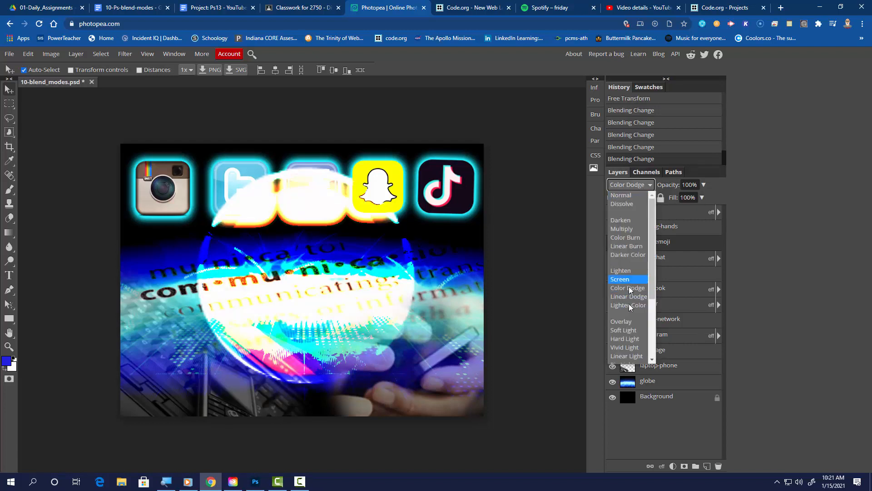
scroll(629, 359, down, 3)
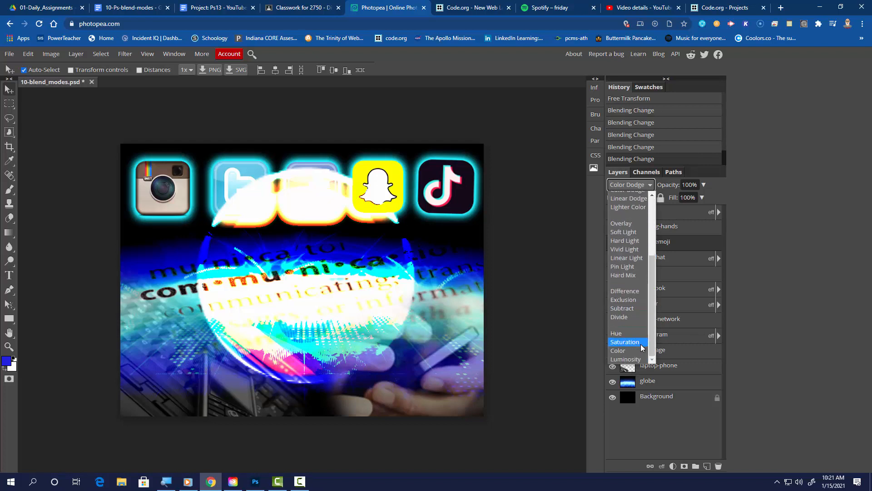
click(631, 268)
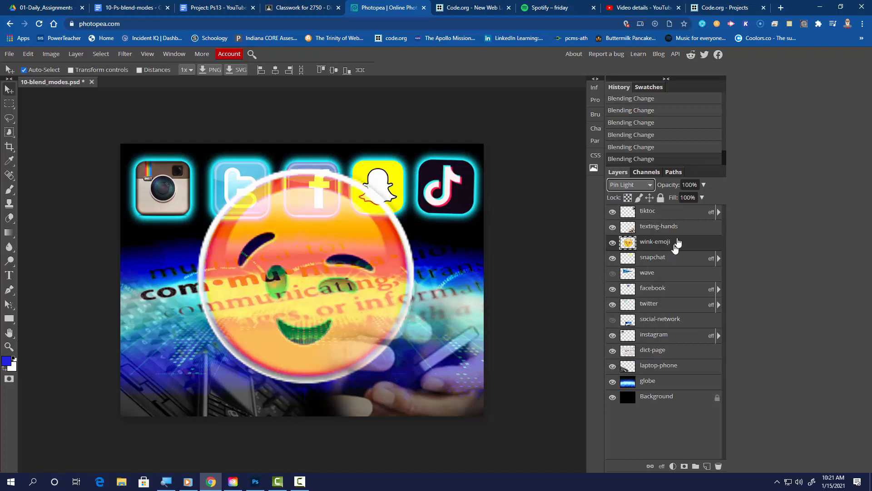
click(704, 185)
drag(700, 198, 680, 199)
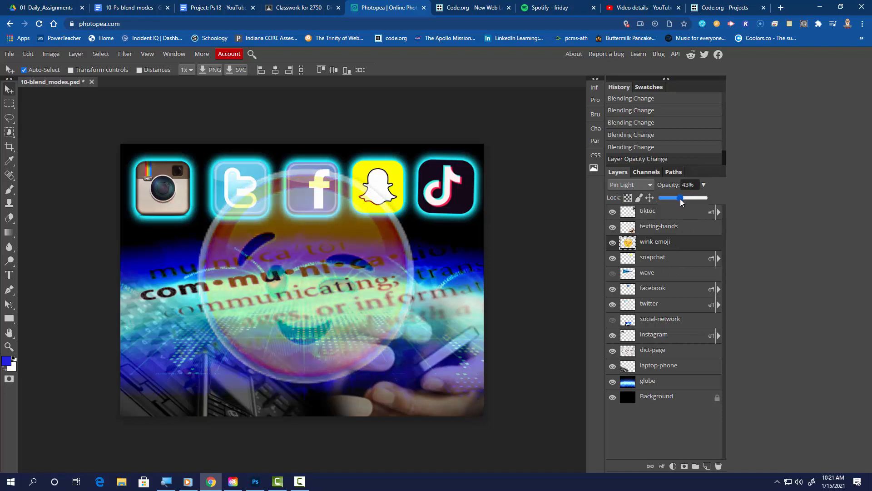
Set the wink-emoji layer's blend mode to Normal and its opacity to 34%.
click(620, 184)
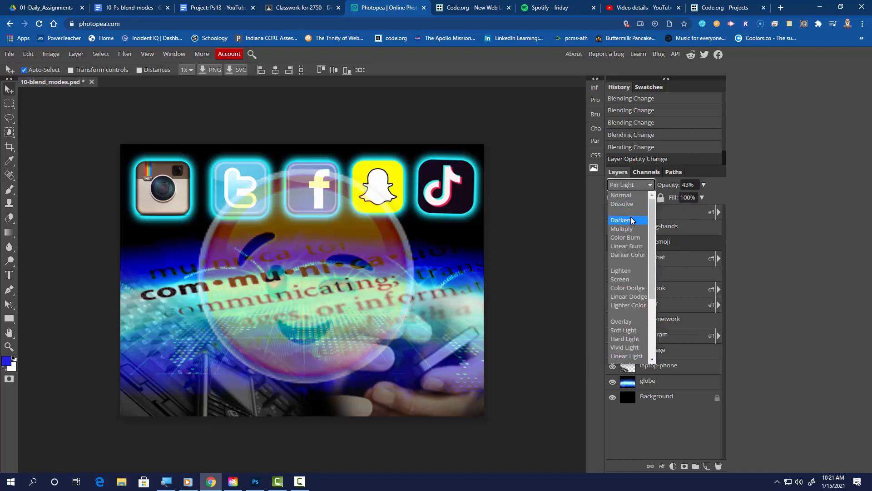
click(626, 197)
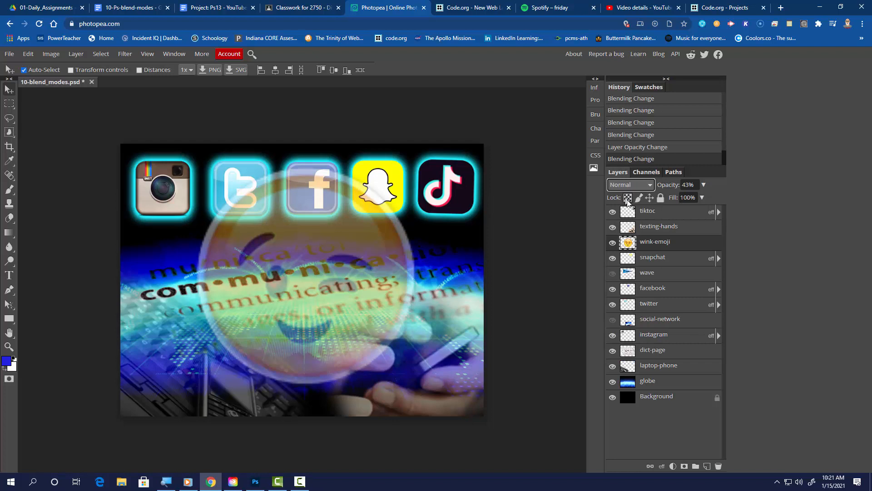
click(703, 186)
drag(680, 198, 678, 202)
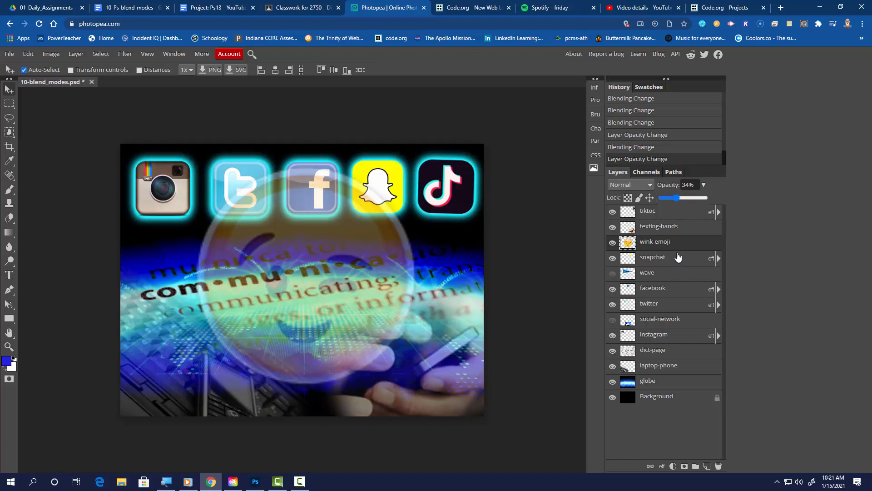
Reorder the layers, placing wink-emoji just below social-network and wave at the very top of the stack.
drag(682, 243, 683, 330)
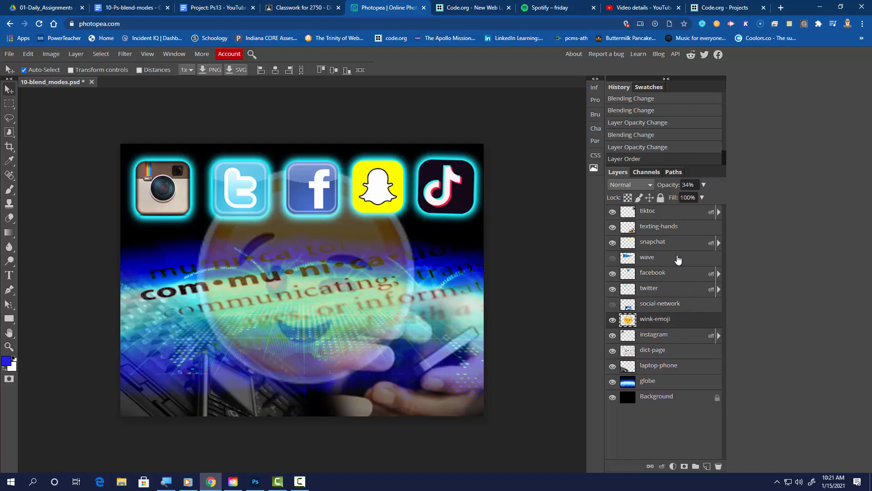
drag(676, 260, 673, 207)
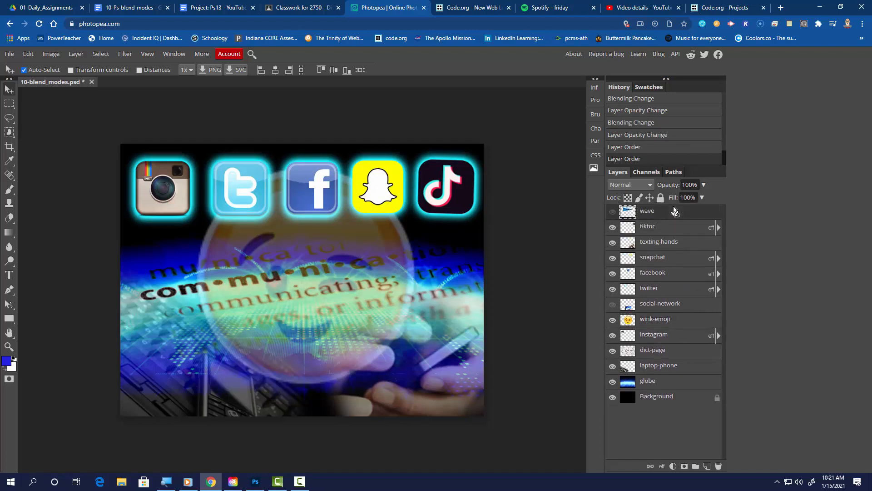
Show the wave layer and free-transform it to about 204% width and 128% height, spanning the canvas and flush with its upper edge.
click(613, 211)
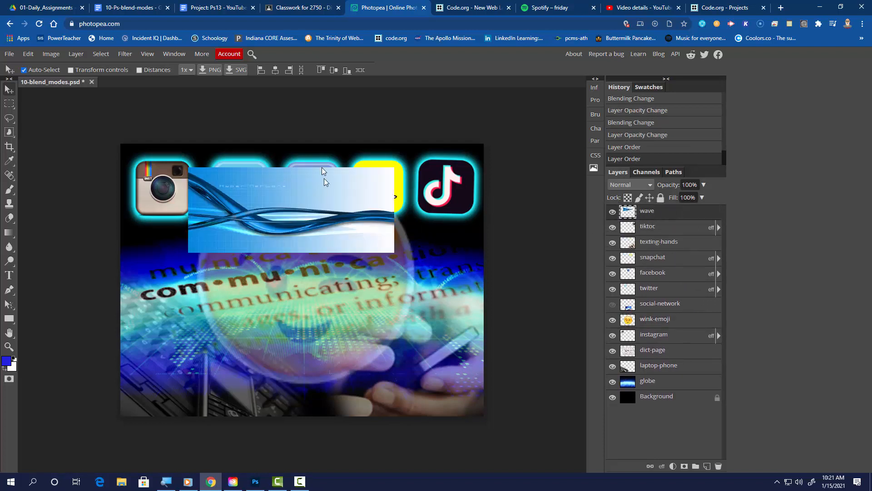
click(26, 54)
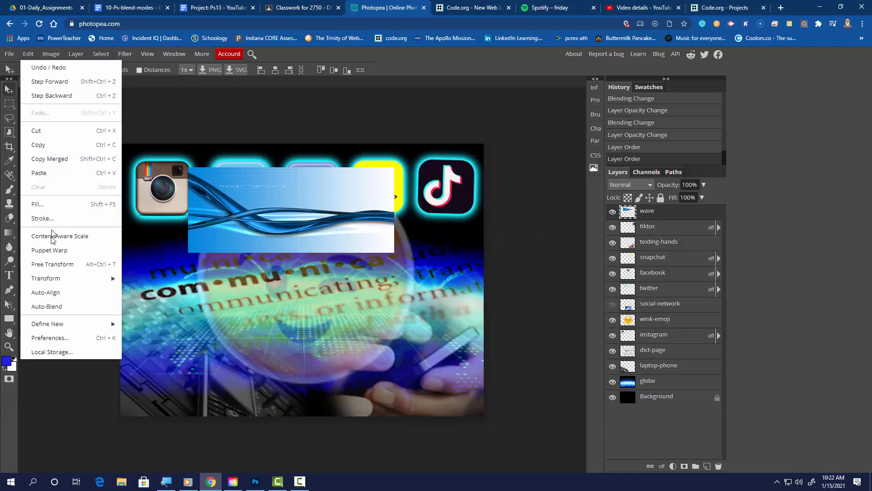
click(45, 264)
drag(188, 210, 94, 210)
drag(394, 210, 426, 211)
drag(296, 240, 303, 264)
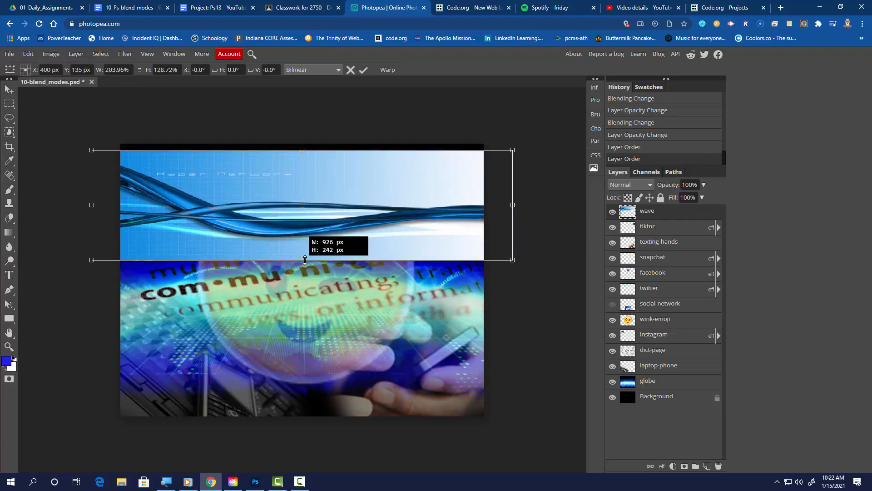
drag(352, 245, 350, 239)
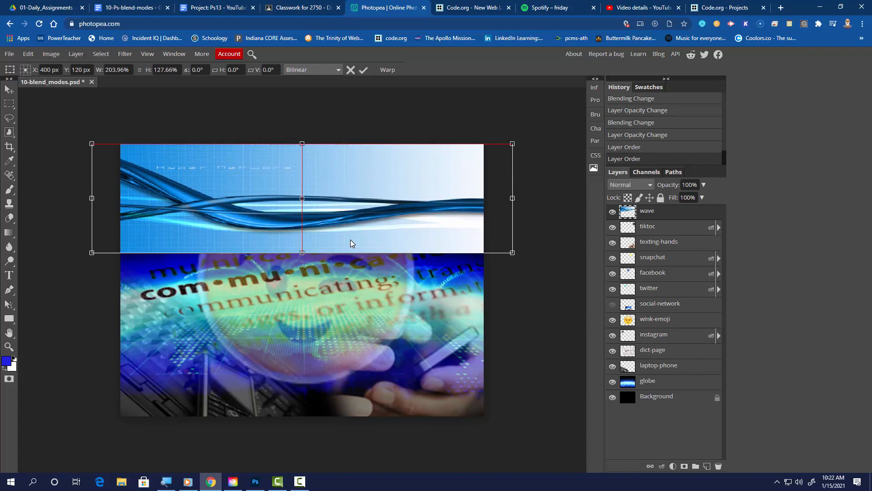
click(364, 69)
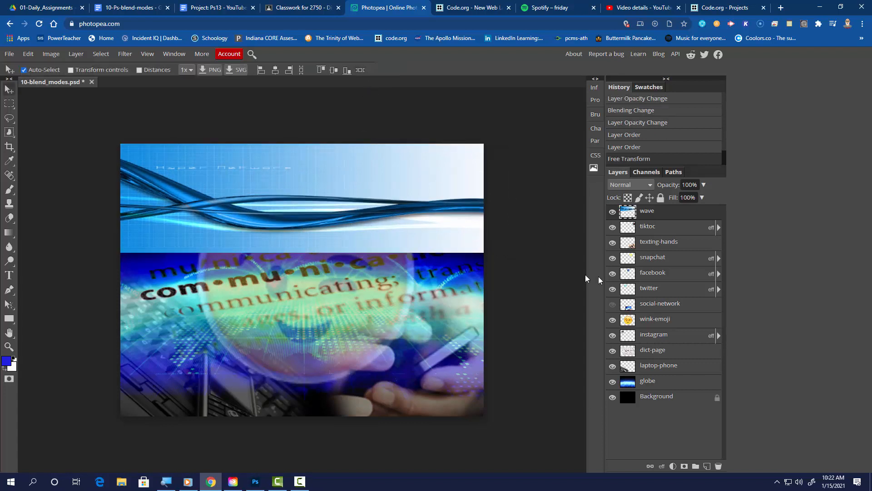
Set the wave layer's blend mode to Overlay and move the layer up about 36 px.
click(643, 184)
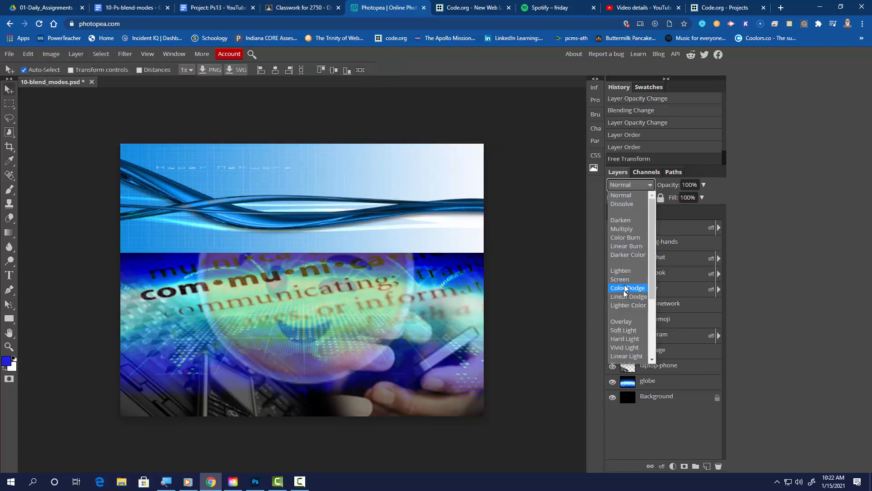
click(621, 322)
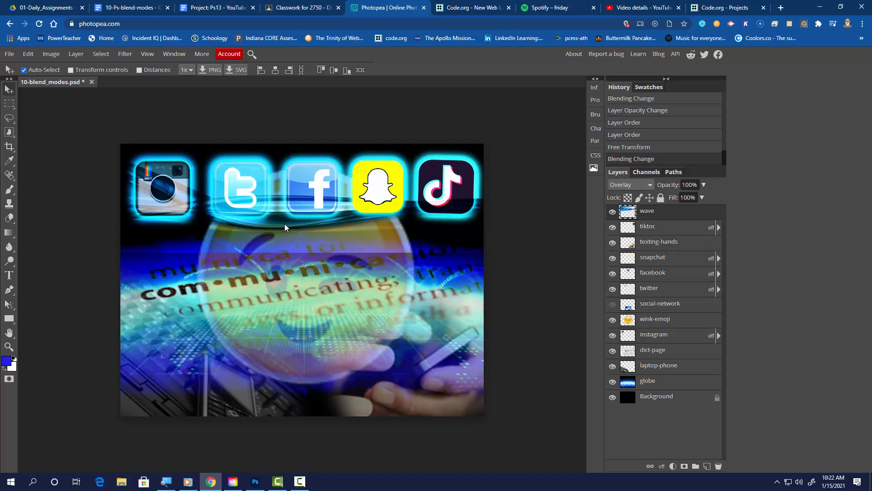
drag(284, 223, 282, 207)
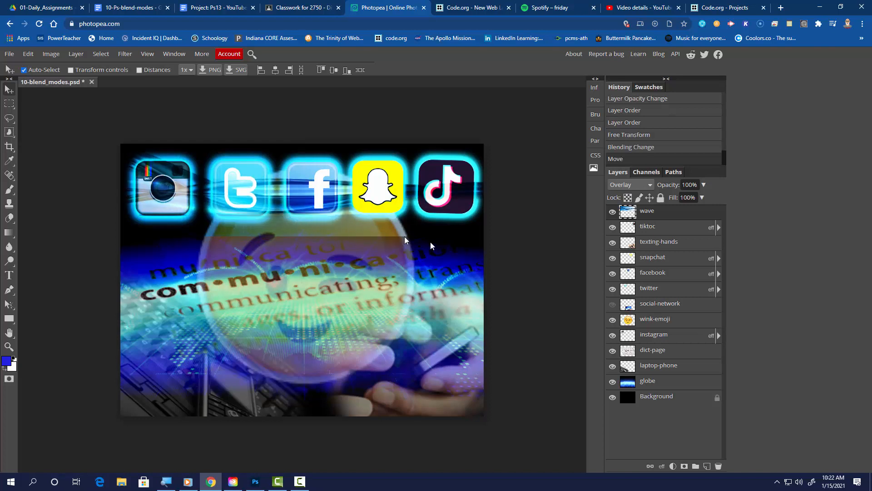
Reduce the wave layer's opacity to 54%.
click(704, 185)
drag(699, 197, 686, 201)
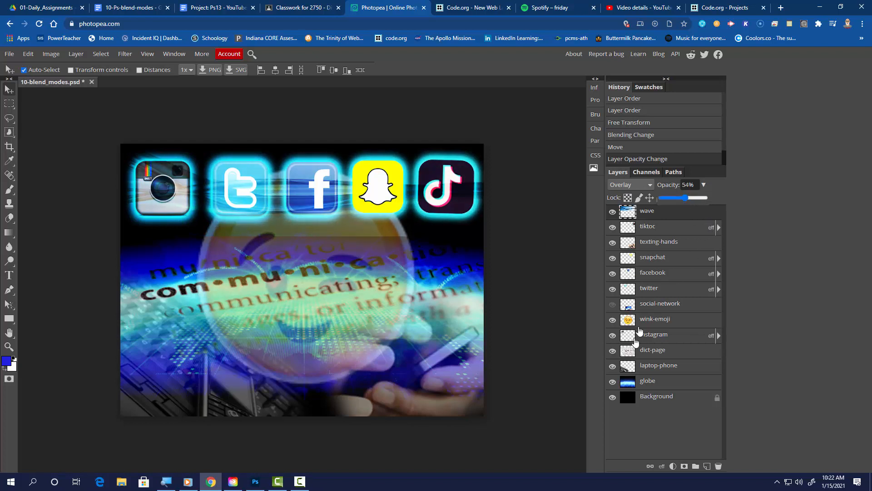
click(634, 438)
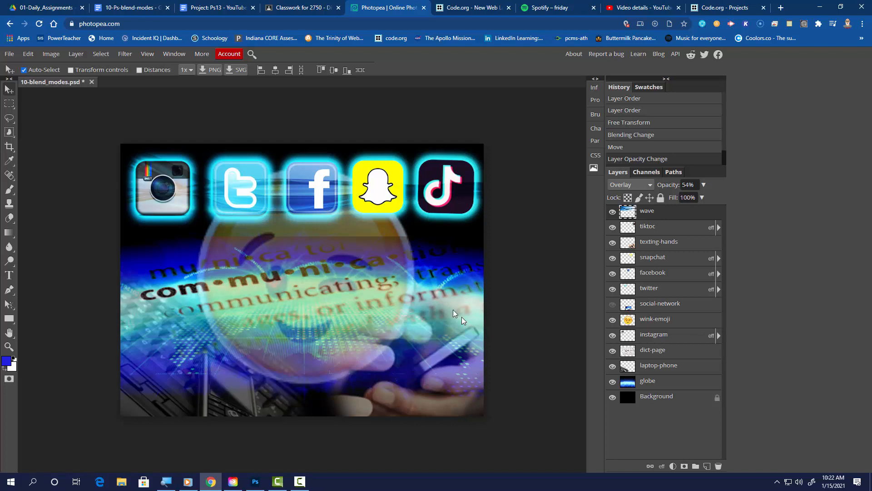
Save the finished collage as a PSD file.
click(10, 54)
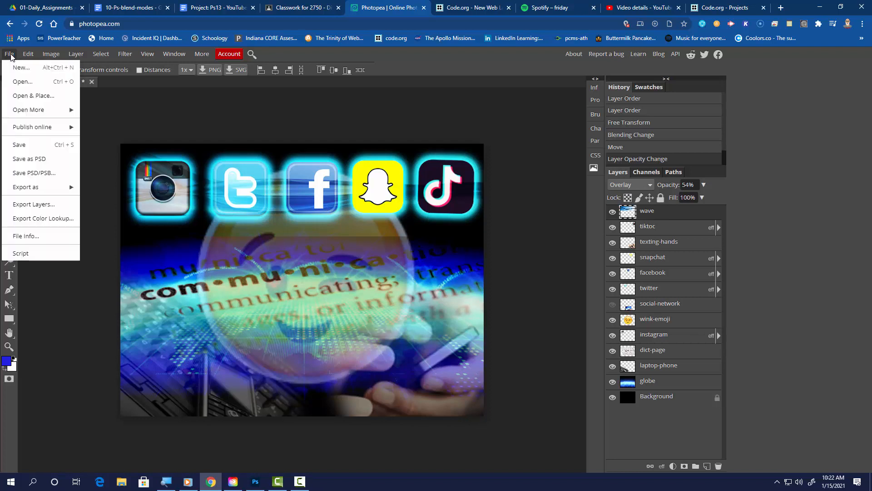
click(41, 161)
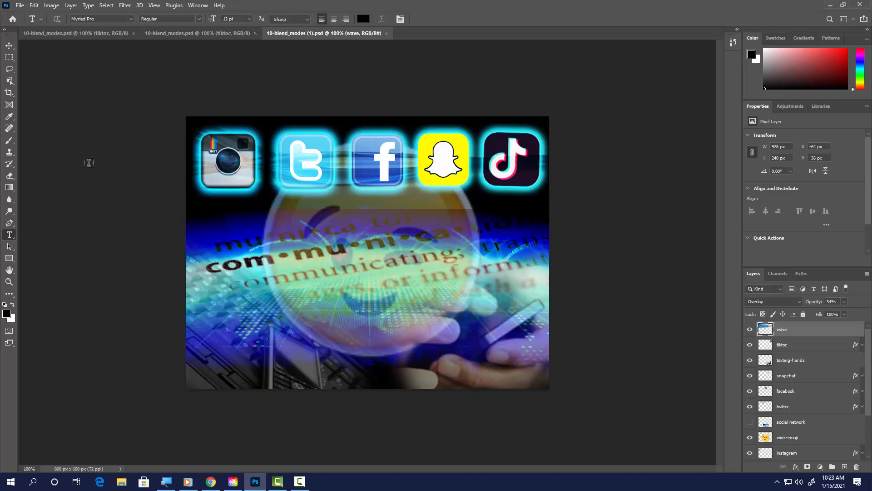
Return from Photoshop to Chrome and bring up the Google Classroom classwork page with the Photoshop 10 - Blend Modes assignment.
click(205, 485)
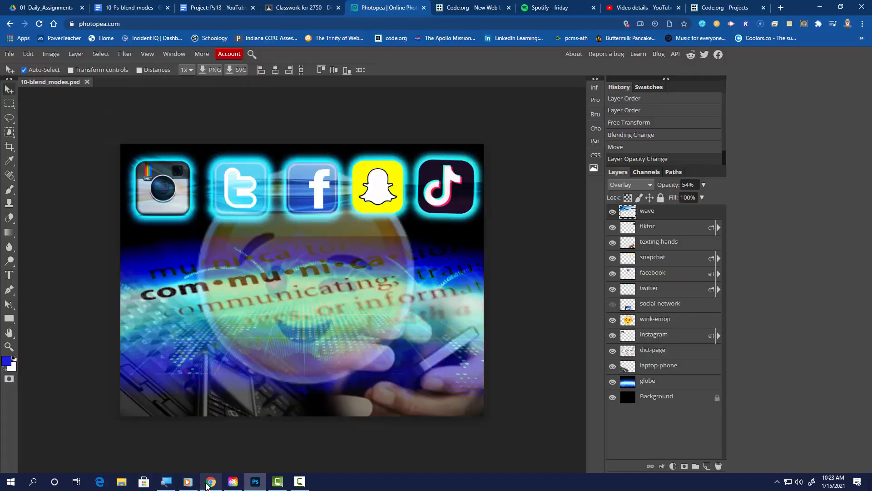
click(312, 9)
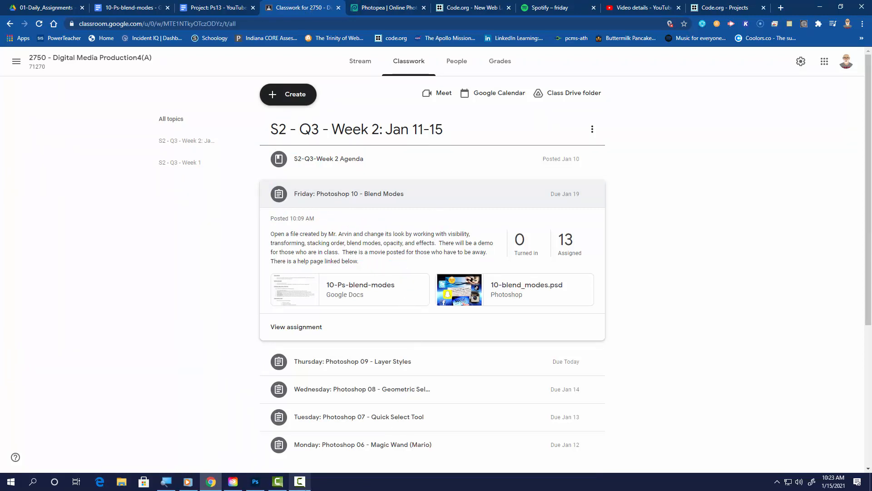
mouse_move(300, 480)
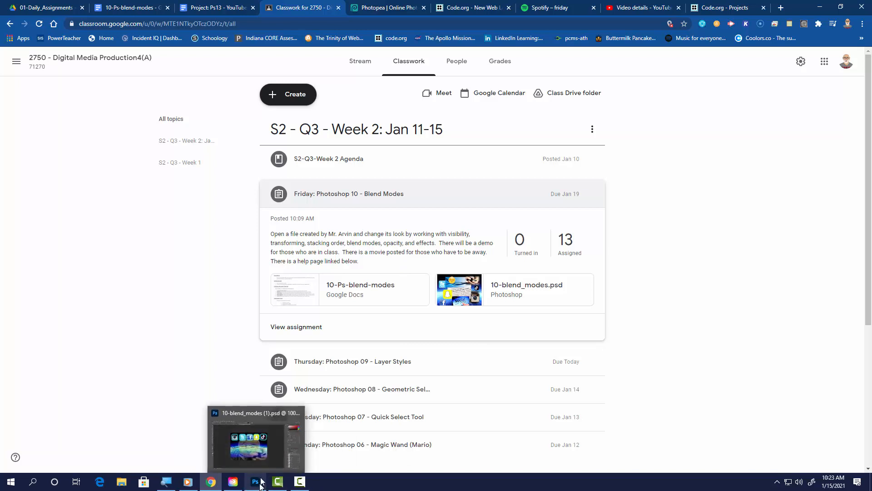